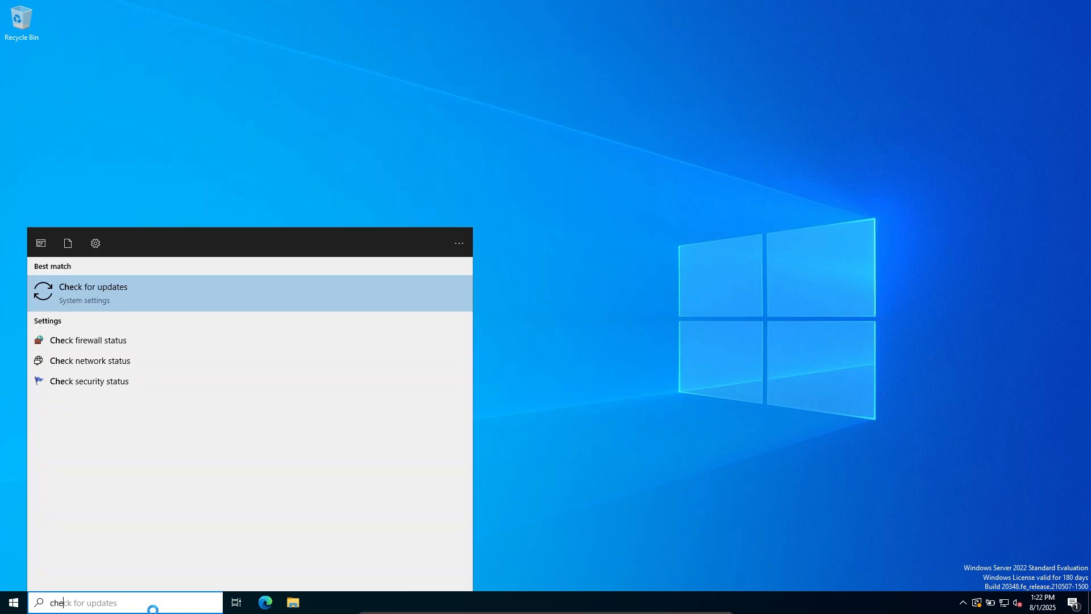
Step: Check the Windows Update status, and examine the disks and partitions in Disk Management
{"action": "key", "text": "Return"}
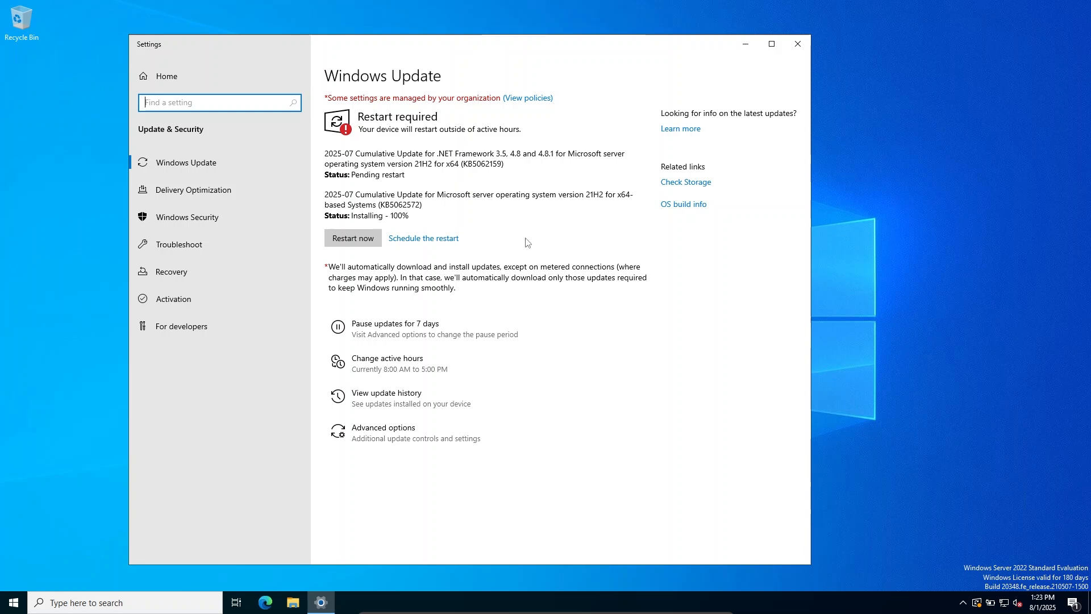
{"action": "key", "text": "super+x"}
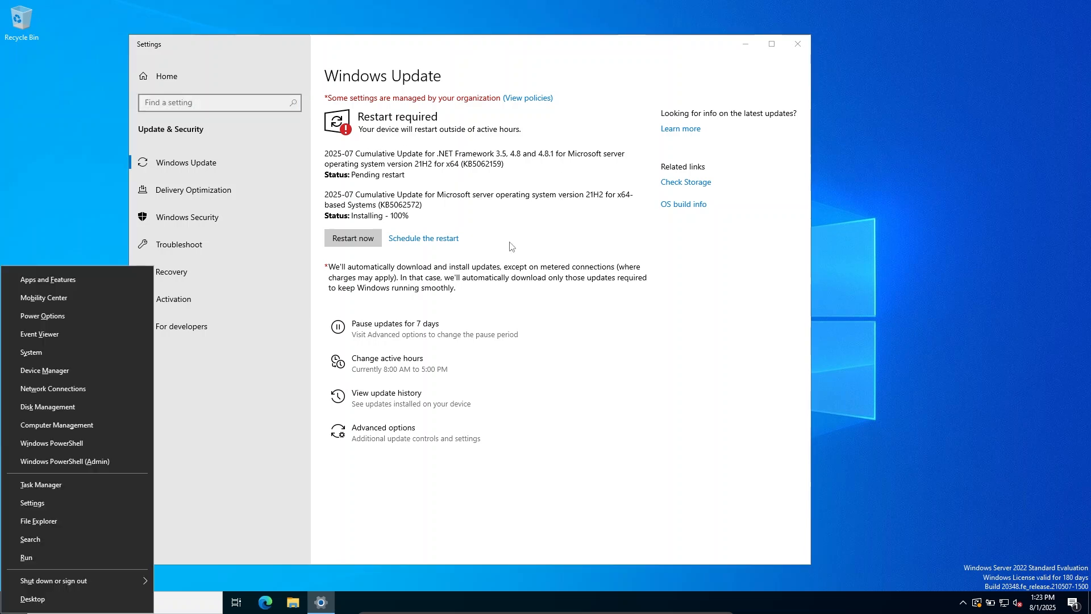
{"action": "left_click", "coordinate": [94, 408]}
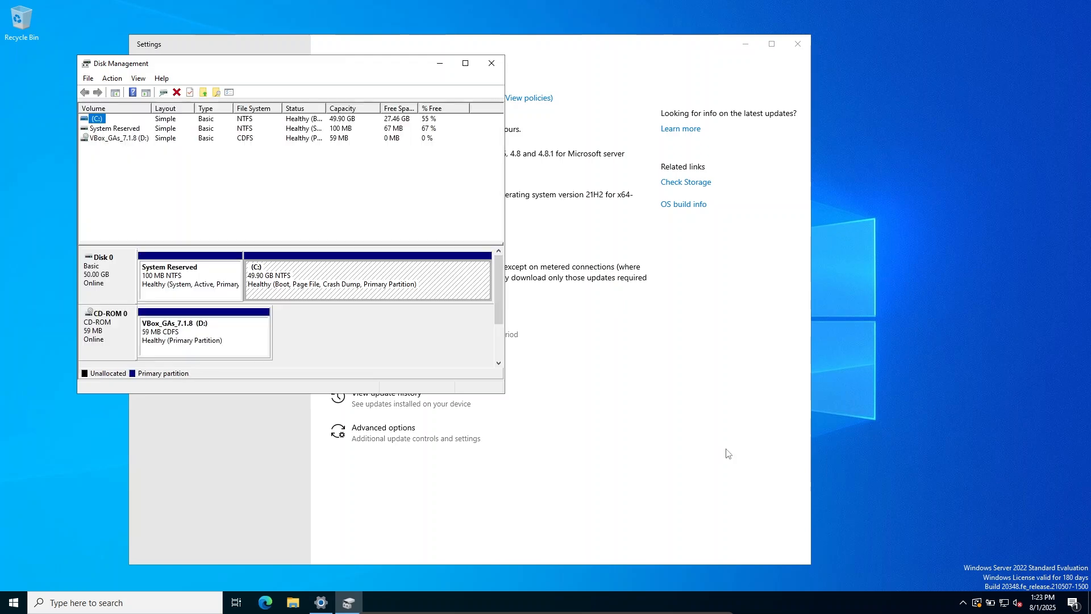
{"action": "left_click", "coordinate": [492, 64]}
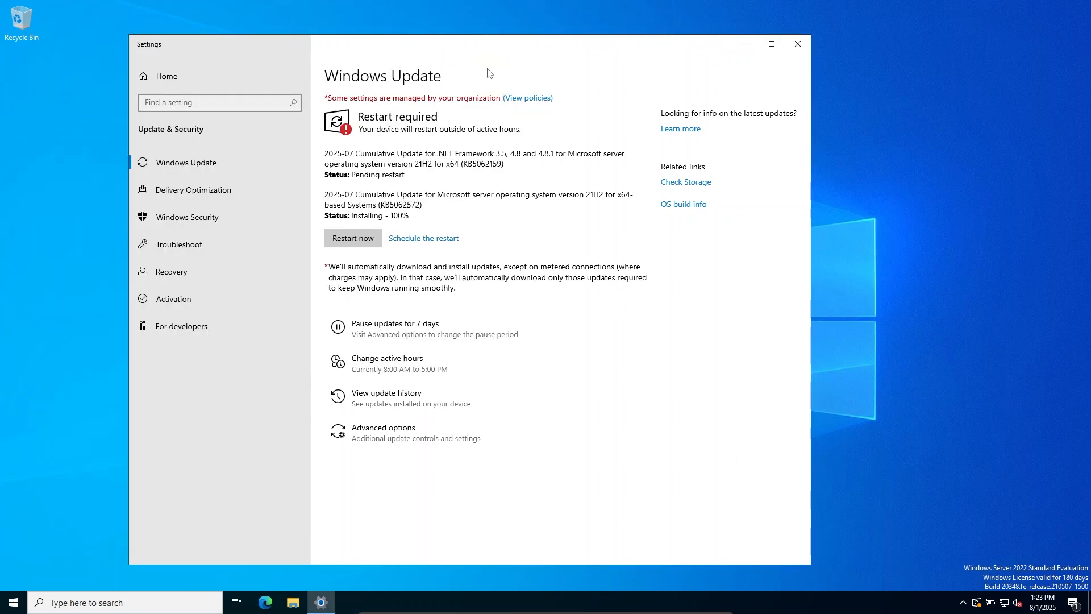
Step: Examine the installed hardware in Device Manager, and check the Windows activation status
{"action": "key", "text": "super+x"}
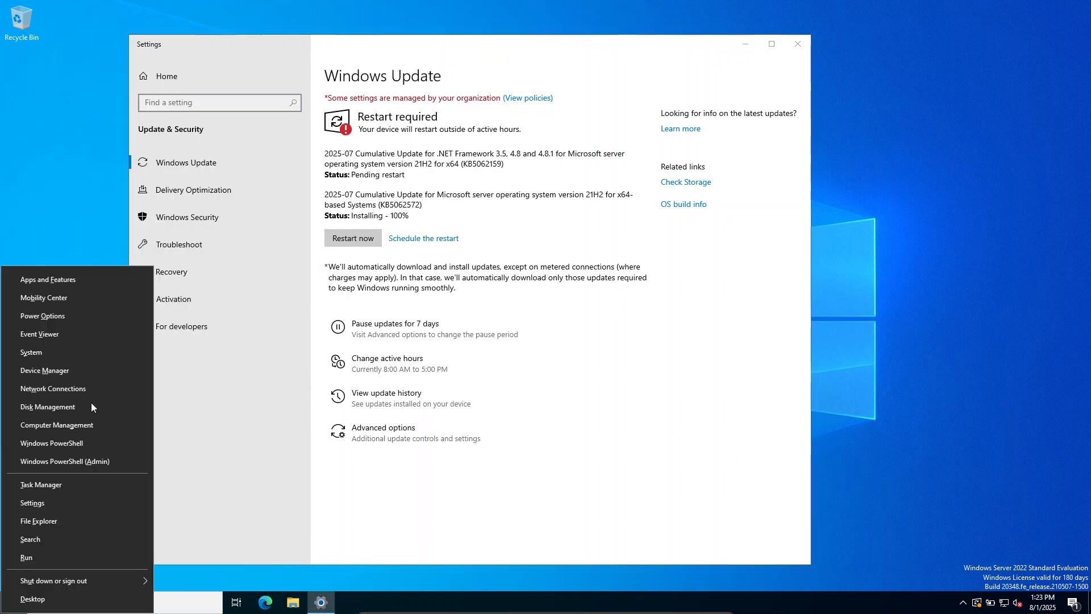
{"action": "left_click", "coordinate": [52, 372]}
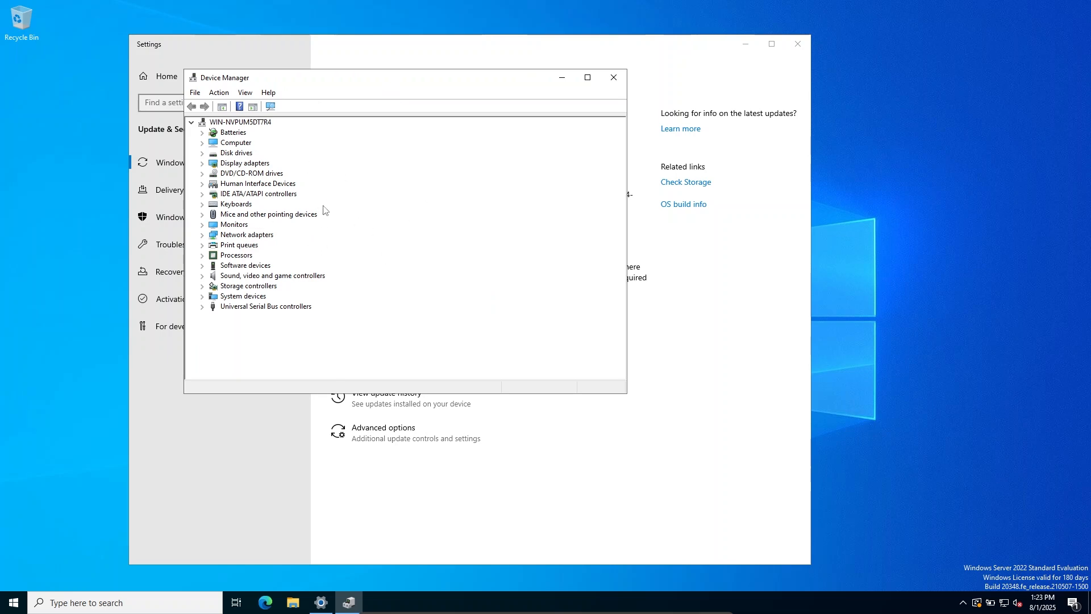
{"action": "left_click", "coordinate": [614, 77]}
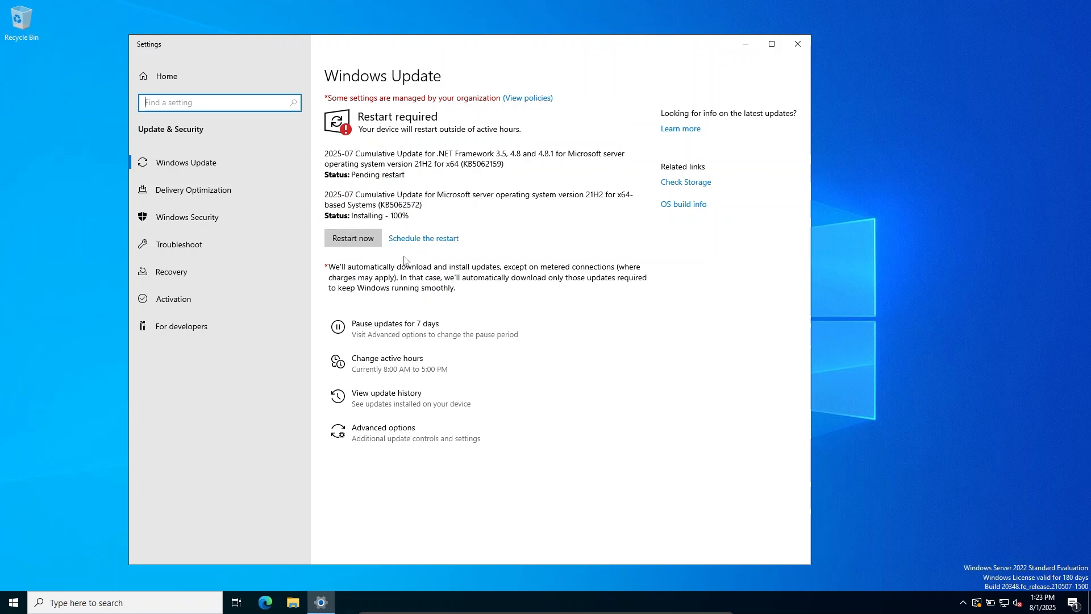
{"action": "left_click", "coordinate": [212, 300]}
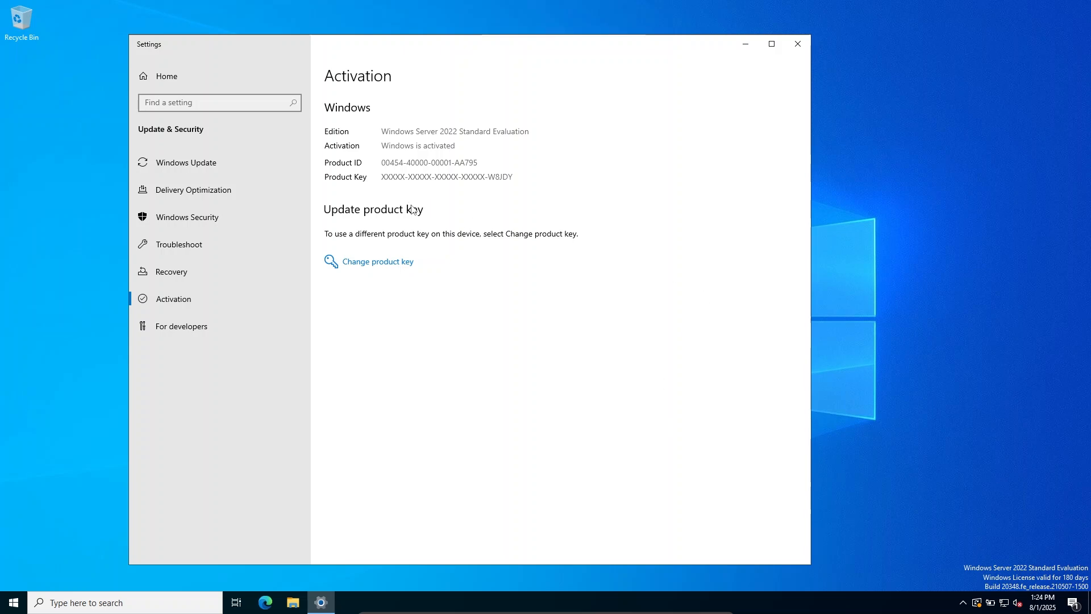
Step: Set the scheduled drive optimization frequency to Daily in Defragment and Optimize Drives, and close the open windows
{"action": "left_click", "coordinate": [141, 601]}
{"action": "type", "text": "def"}
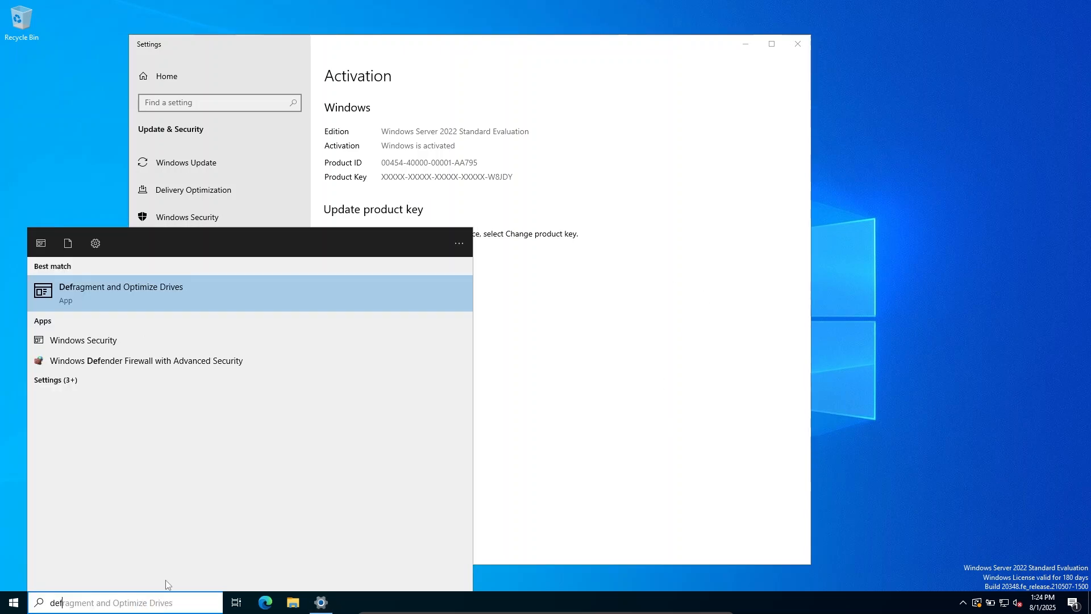
{"action": "left_click", "coordinate": [154, 287]}
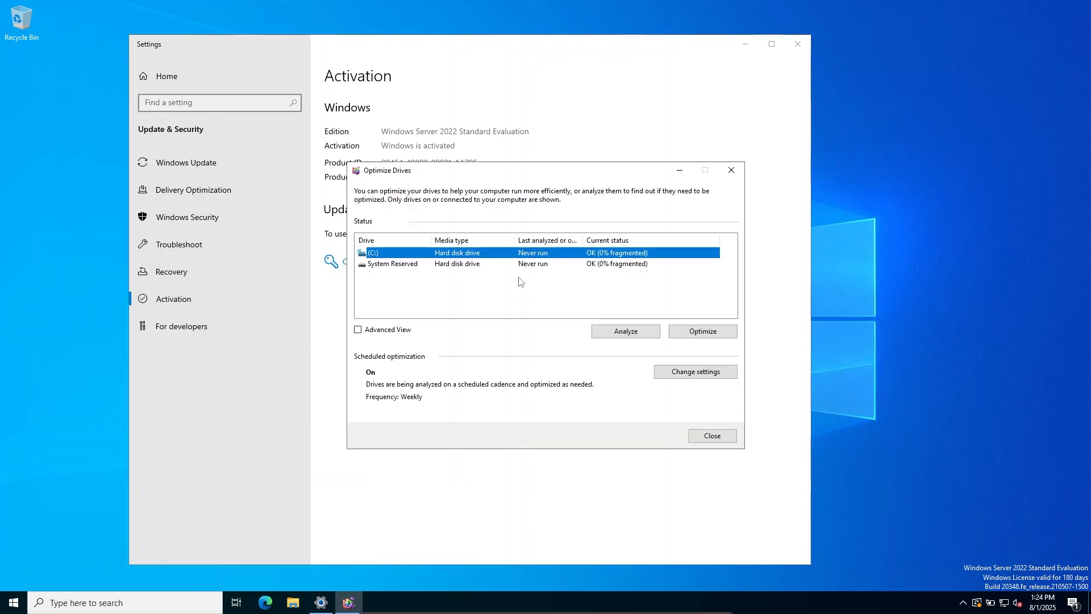
{"action": "left_click", "coordinate": [691, 371]}
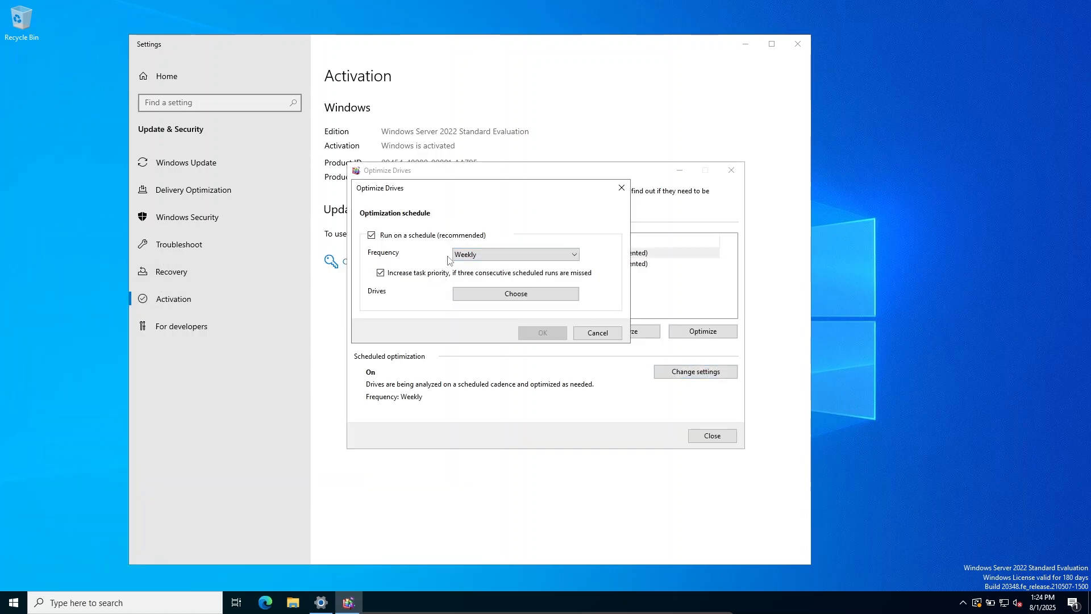
{"action": "left_click", "coordinate": [507, 255]}
{"action": "left_click", "coordinate": [503, 266]}
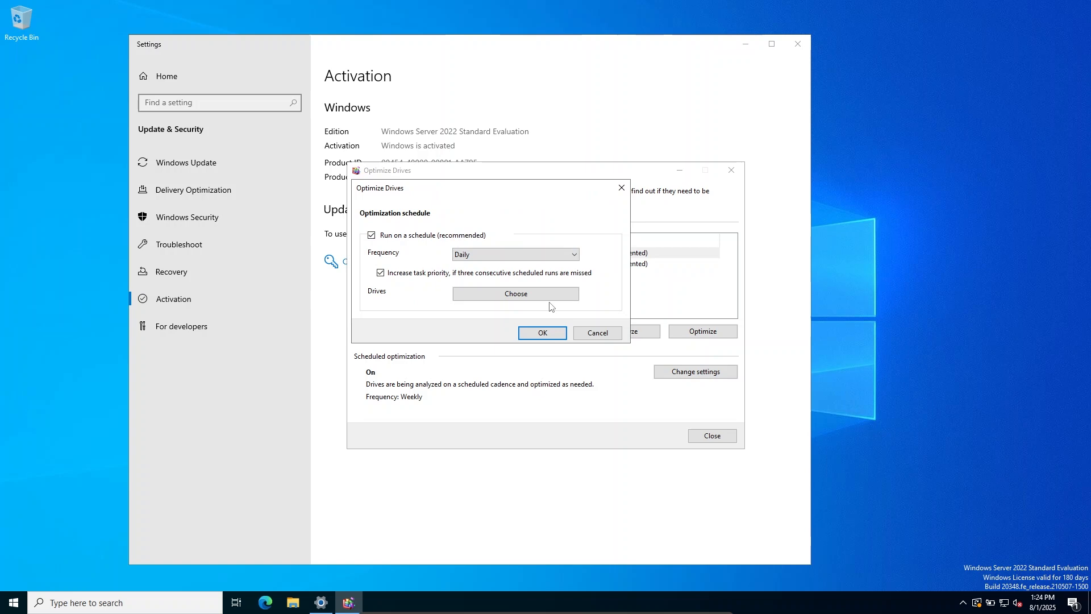
{"action": "left_click", "coordinate": [543, 332]}
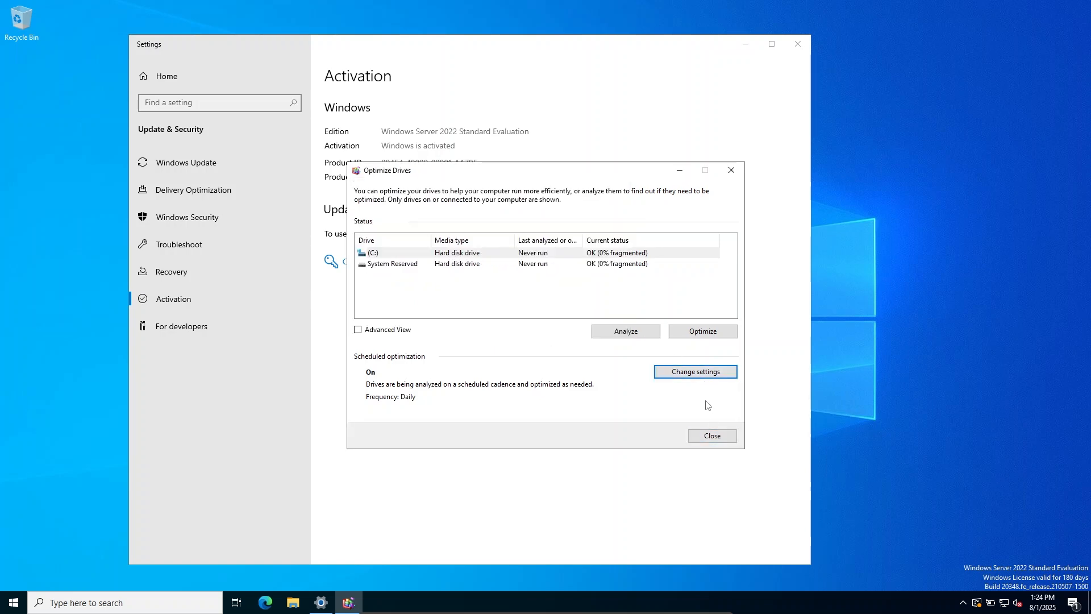
{"action": "left_click", "coordinate": [714, 434]}
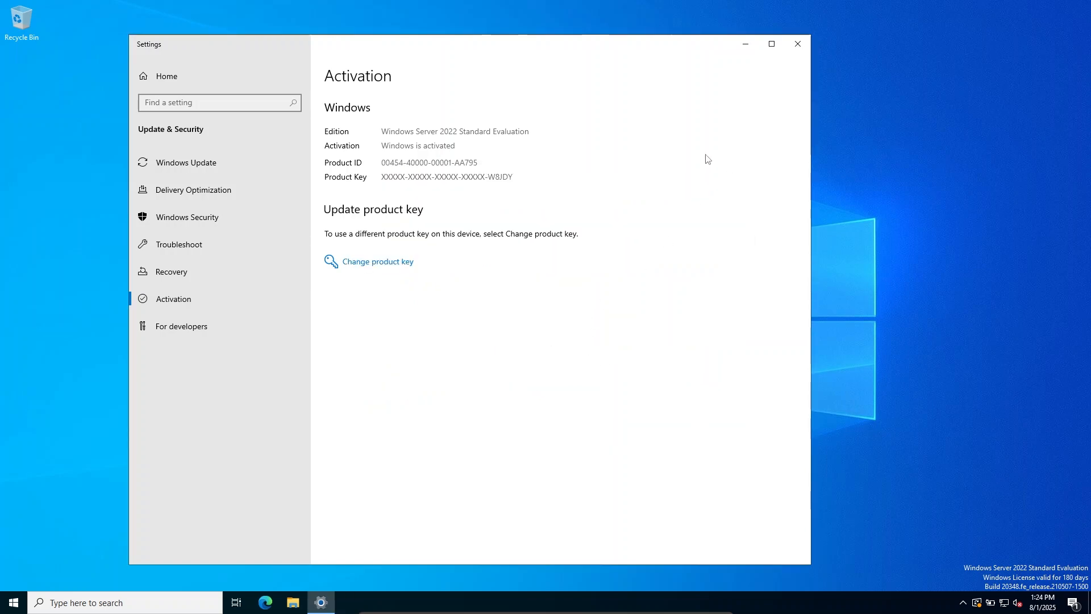
{"action": "left_click", "coordinate": [793, 50]}
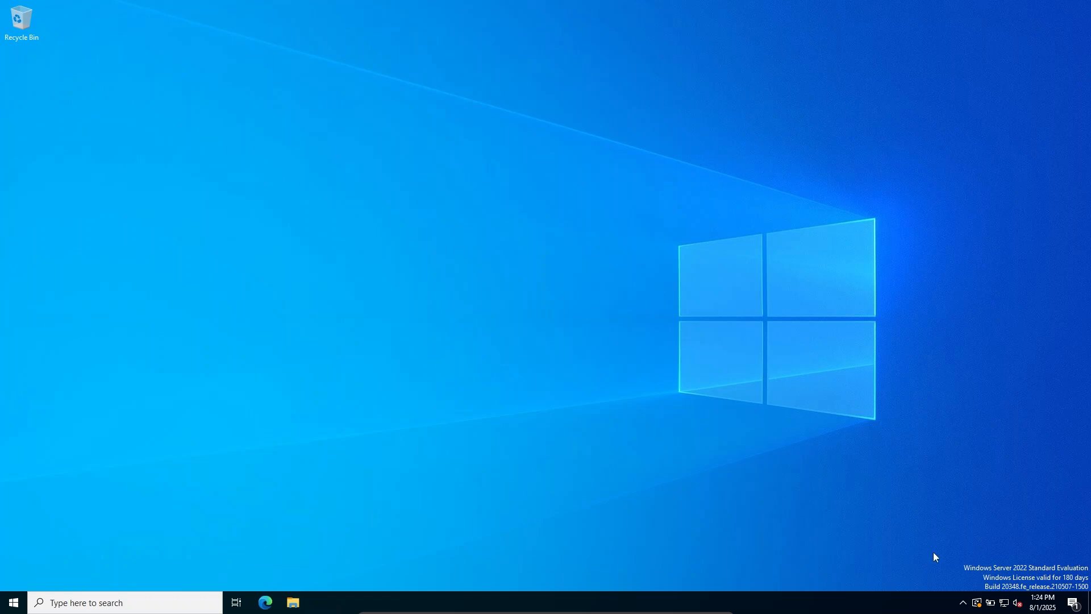
Step: Open the Internet Protocol Version 4 (TCP/IPv4) properties of the Ethernet adapter
{"action": "left_click", "coordinate": [1005, 603]}
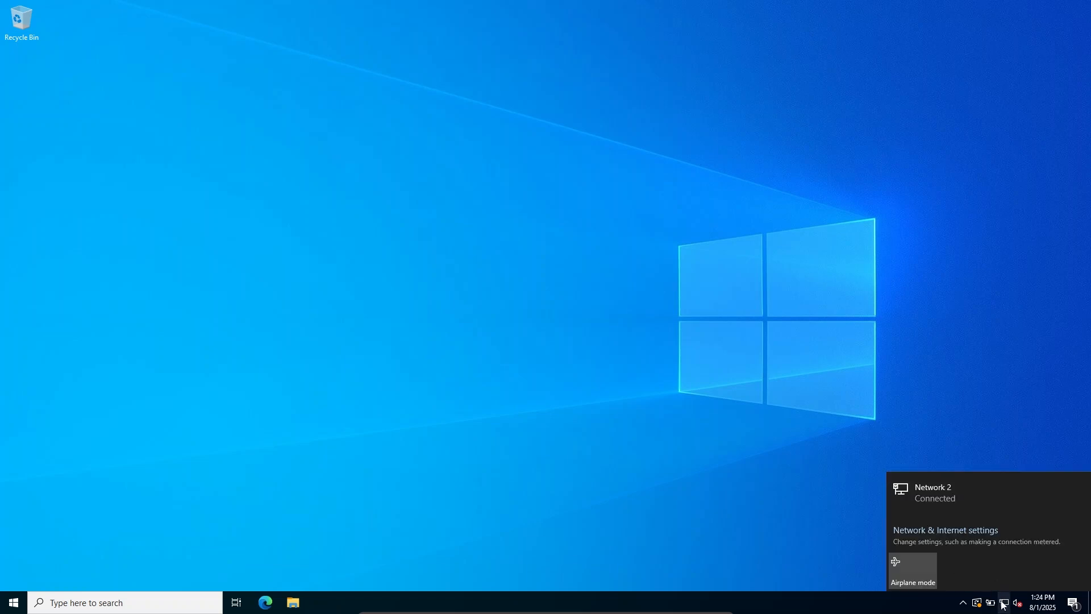
{"action": "right_click", "coordinate": [1005, 603]}
{"action": "left_click", "coordinate": [983, 579]}
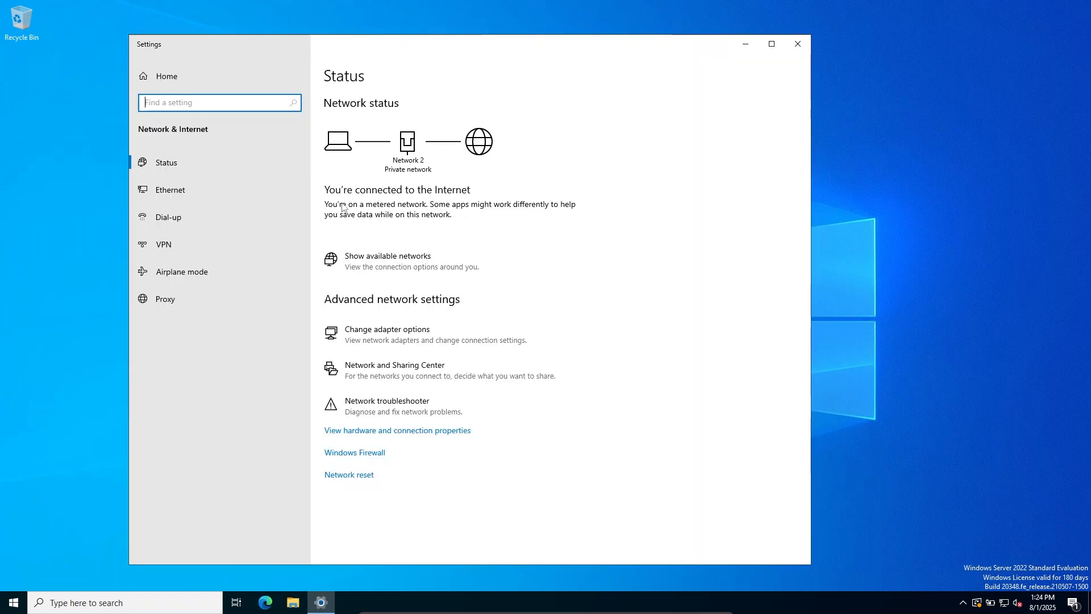
{"action": "left_click", "coordinate": [367, 339]}
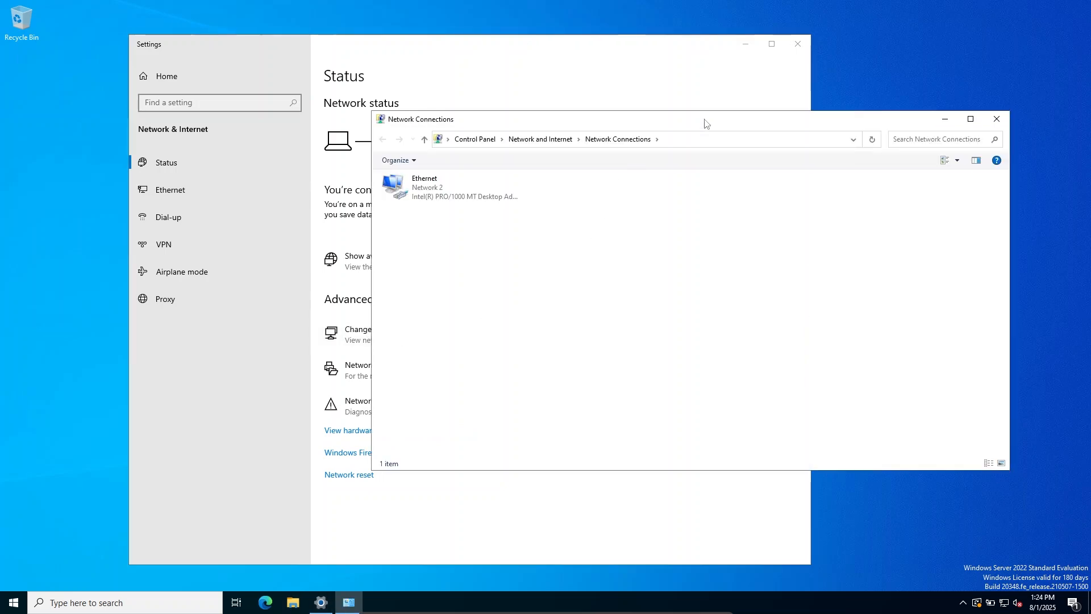
{"action": "left_click_drag", "start_coordinate": [704, 124], "coordinate": [561, 110]}
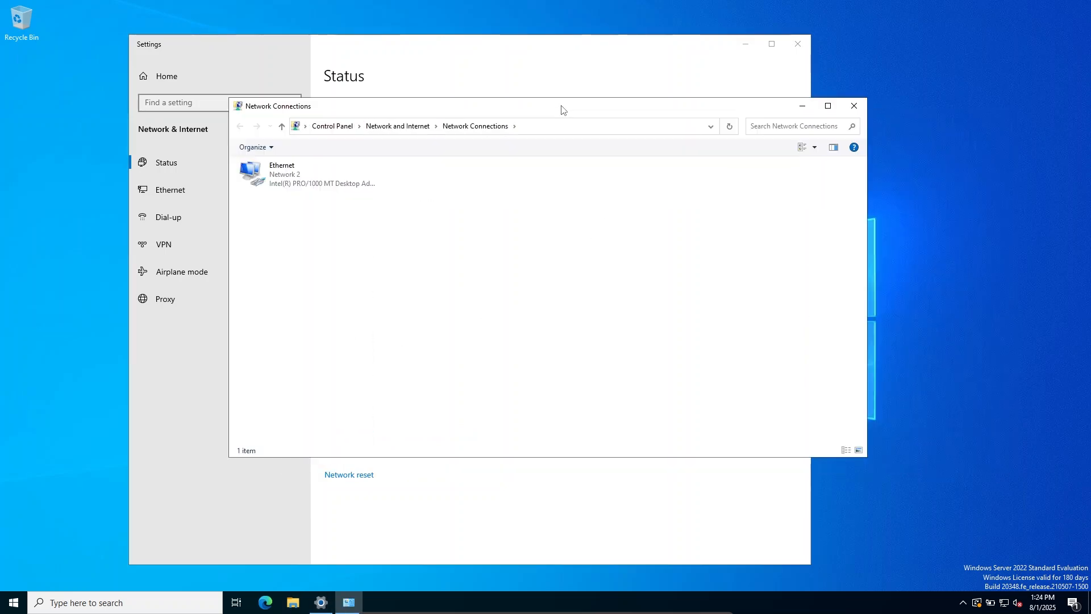
{"action": "left_click", "coordinate": [302, 175]}
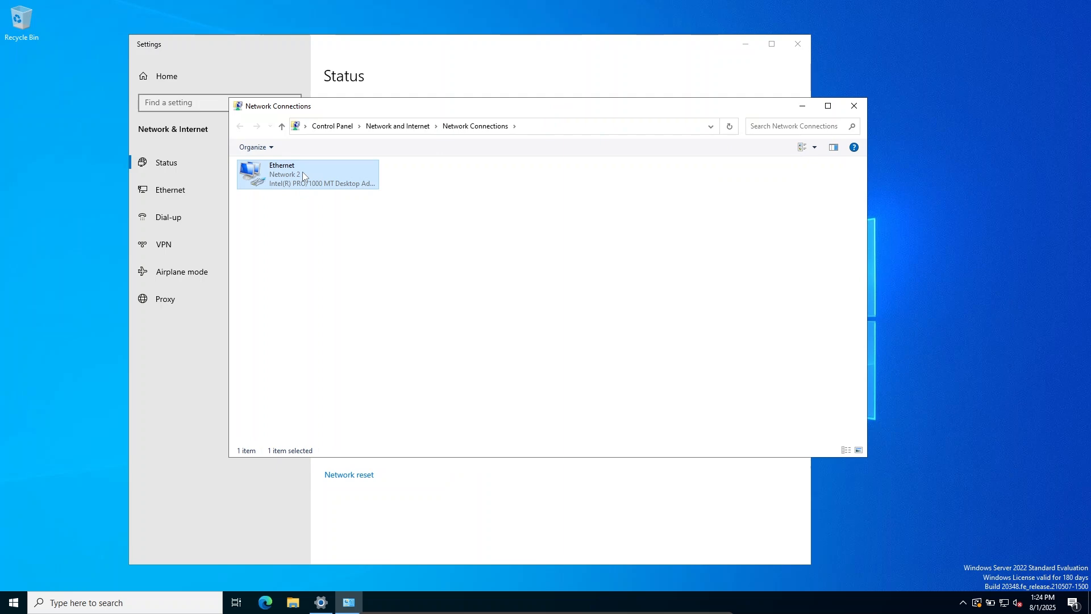
{"action": "right_click", "coordinate": [303, 174]}
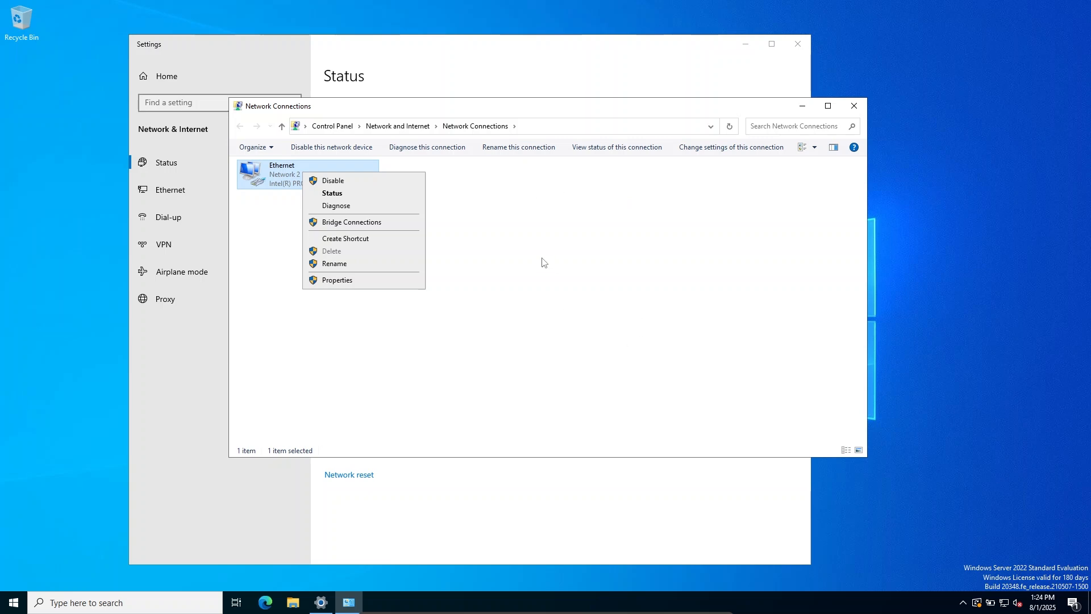
{"action": "left_click", "coordinate": [341, 281]}
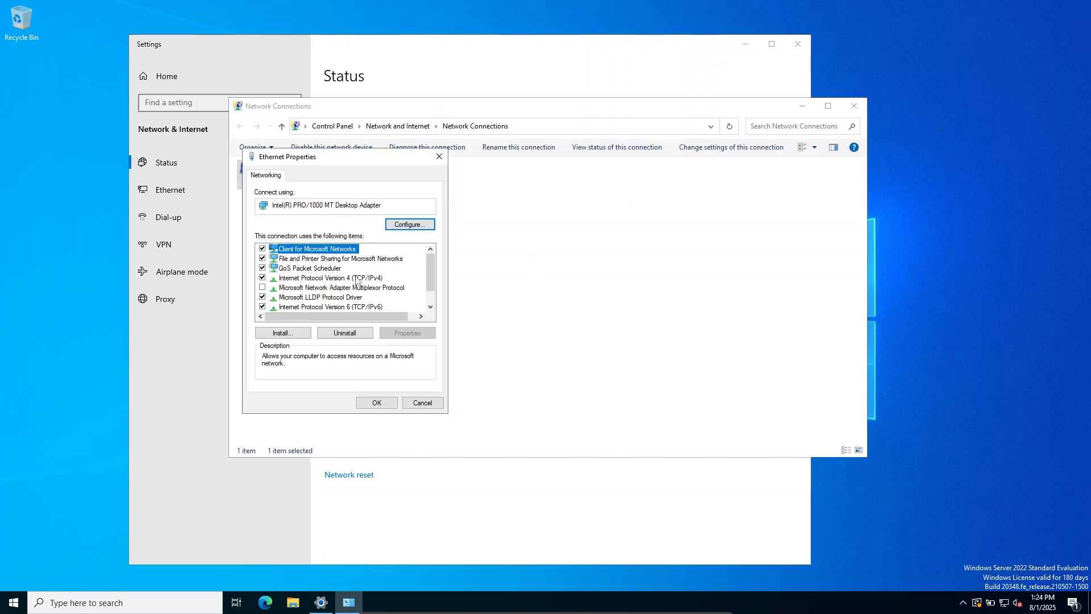
{"action": "left_click", "coordinate": [356, 278]}
{"action": "double_click", "coordinate": [357, 278]}
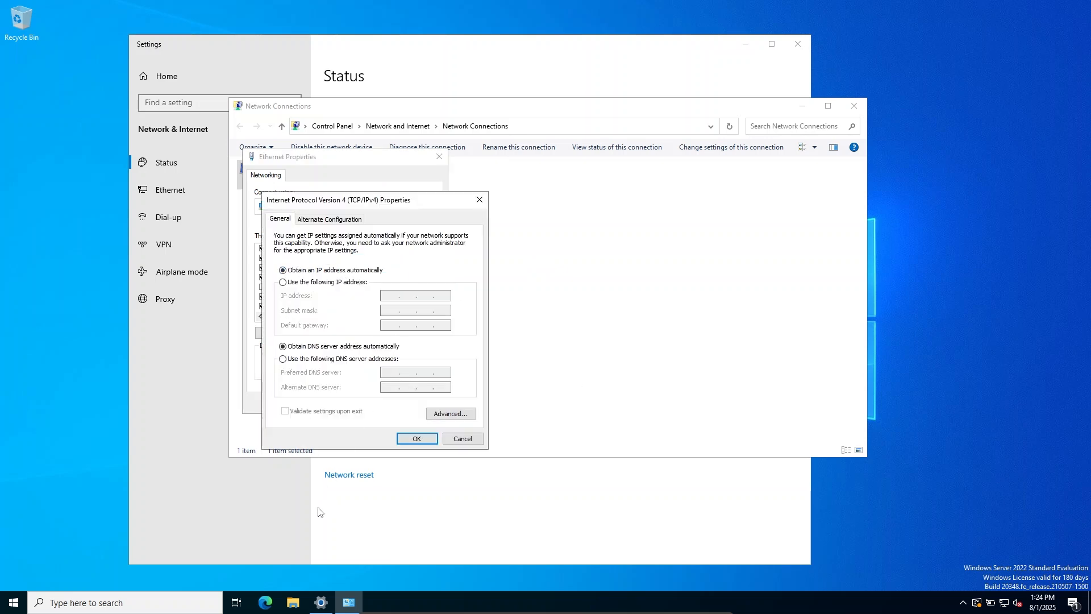
Step: Display the full network configuration with ipconfig /all in Command Prompt
{"action": "left_click", "coordinate": [153, 611]}
{"action": "type", "text": "cmd"}
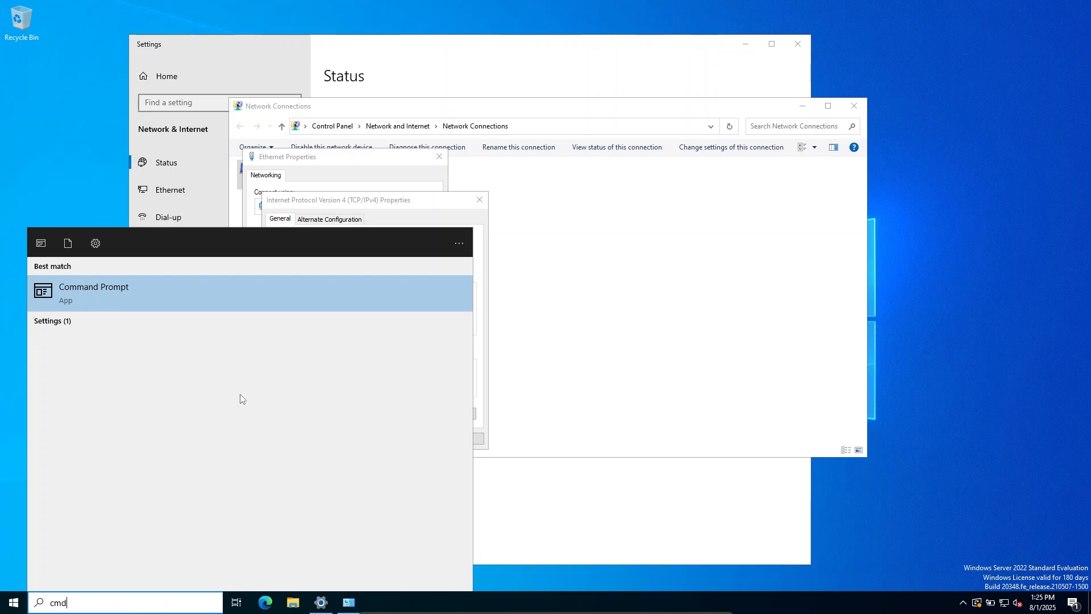
{"action": "left_click", "coordinate": [131, 295]}
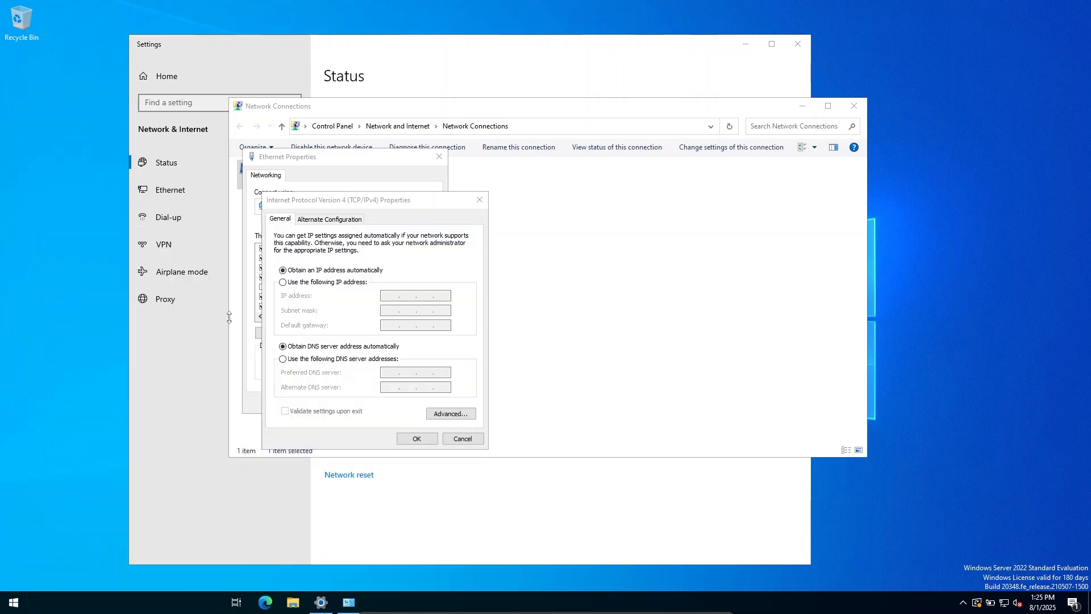
{"action": "left_click", "coordinate": [342, 244]}
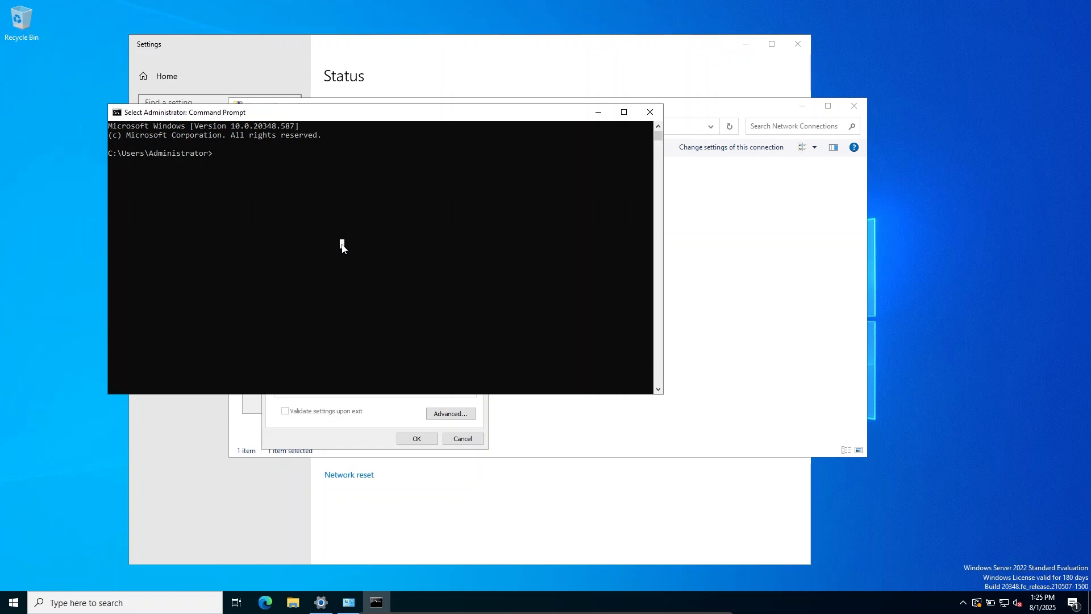
{"action": "type", "text": "ipconfig"}
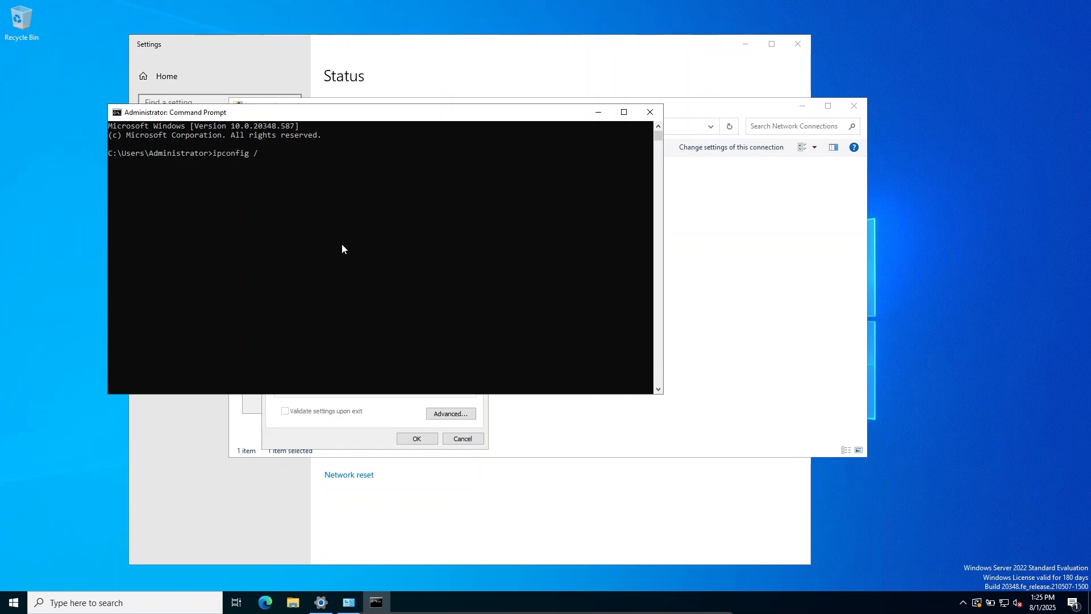
{"action": "type", "text": " /all"}
{"action": "key", "text": "Return"}
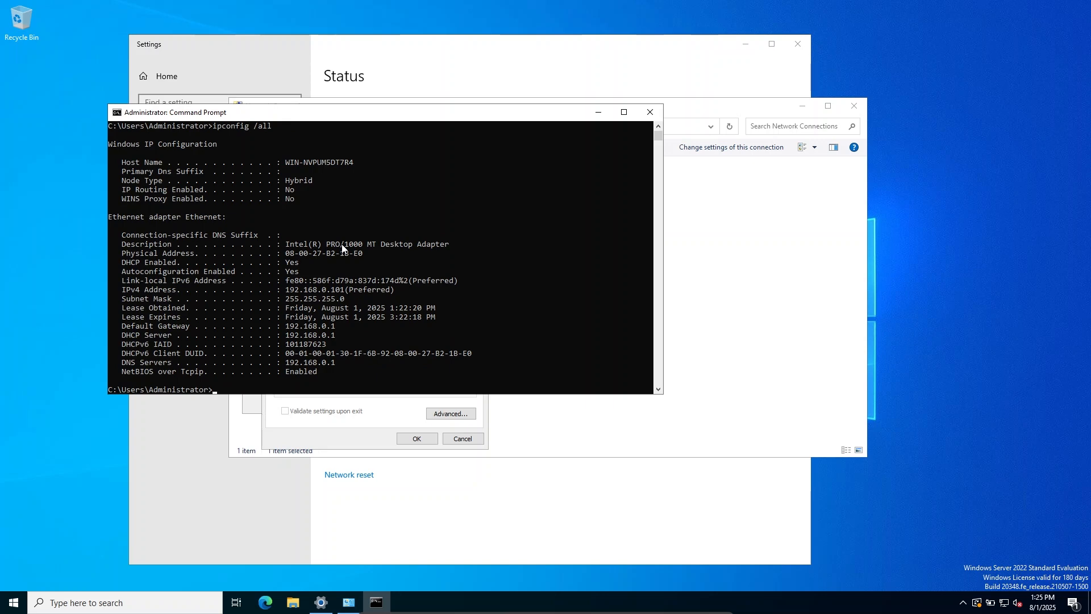
Step: Examine the adapter's IPv4 address, subnet mask, default gateway, DHCP and DNS servers, and close Command Prompt
{"action": "left_click", "coordinate": [324, 291]}
{"action": "left_click_drag", "start_coordinate": [344, 299], "coordinate": [303, 305]}
{"action": "left_click", "coordinate": [325, 298]}
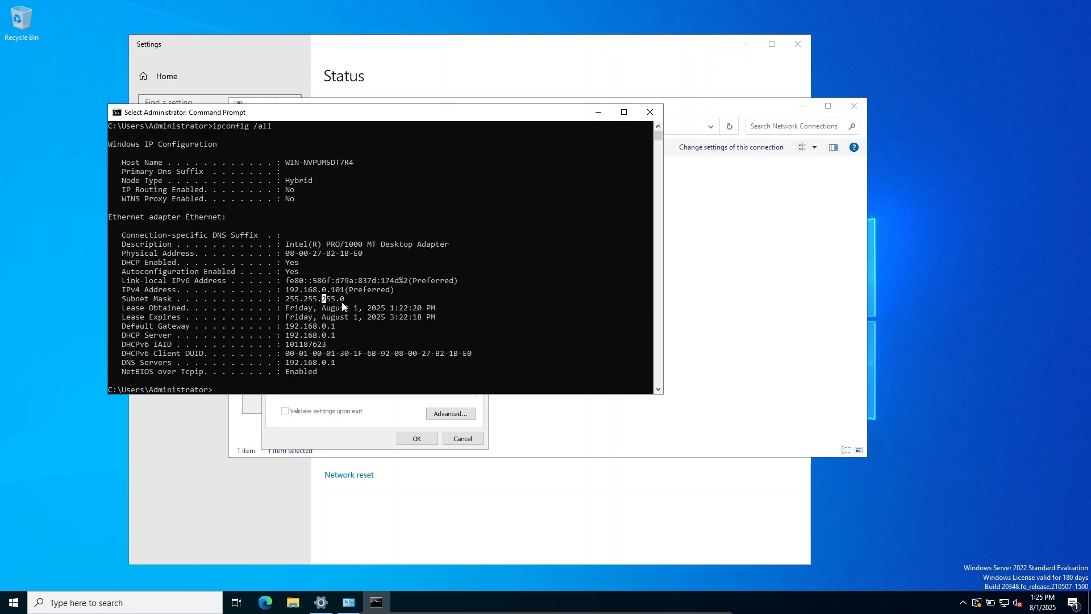
{"action": "left_click", "coordinate": [324, 326]}
{"action": "left_click", "coordinate": [325, 335]}
{"action": "left_click", "coordinate": [325, 362]}
{"action": "left_click", "coordinate": [653, 113]}
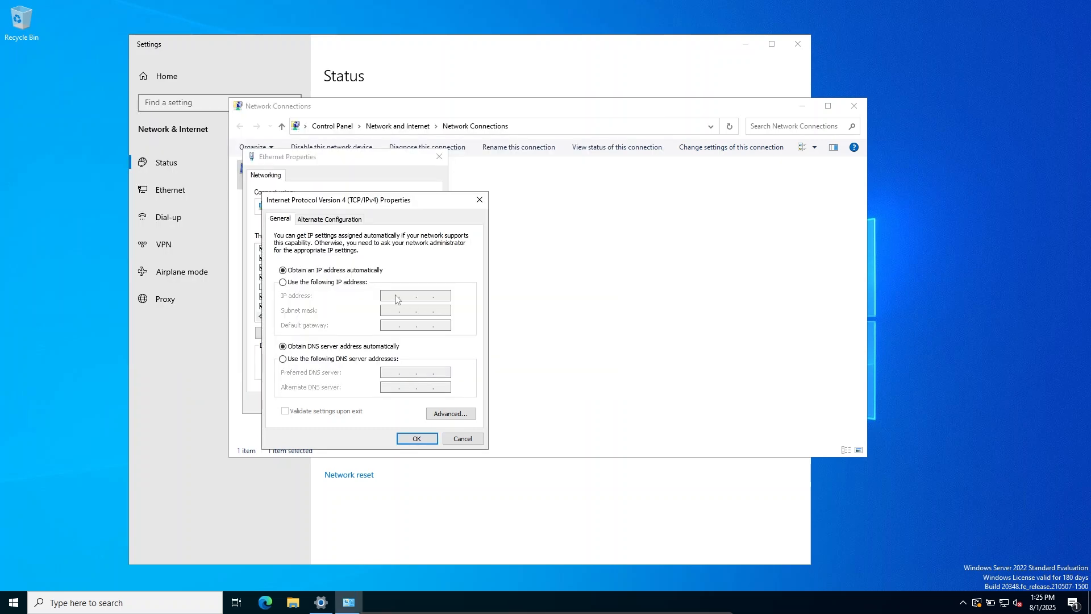
Step: Assign the Ethernet adapter the static IP address 192.168.0.50, subnet mask 255.255.255.0 and default gateway 192.168.0.1
{"action": "left_click", "coordinate": [328, 282]}
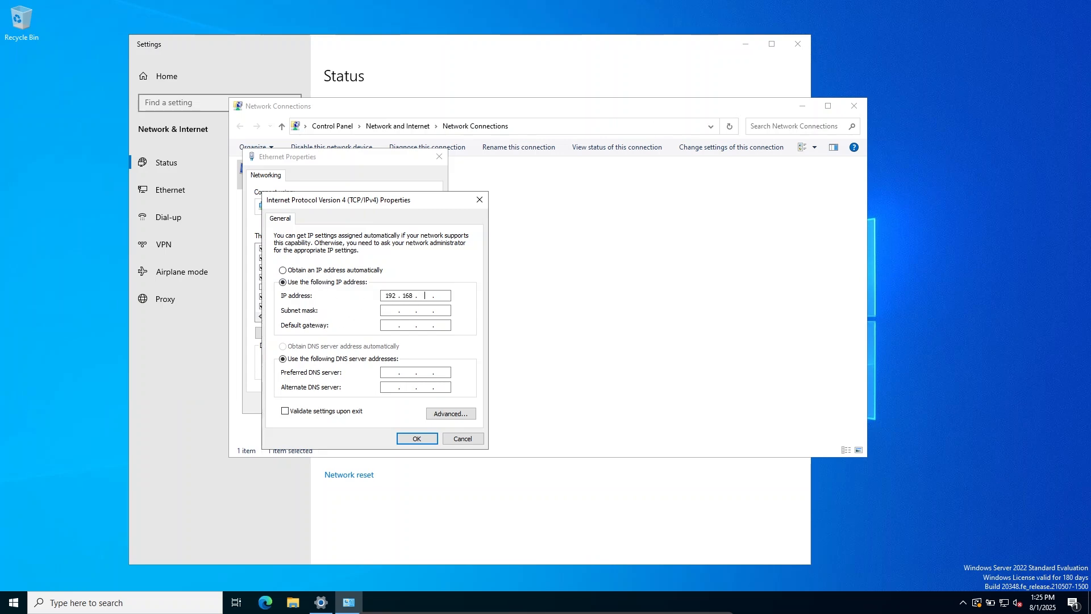
{"action": "type", "text": "192.168.0.50"}
{"action": "key", "text": "Tab"}
{"action": "key", "text": "Tab"}
{"action": "type", "text": "192 . 168 ."}
{"action": "key", "text": "Tab"}
{"action": "key", "text": "Tab"}
Step: Enter a preferred DNS server in the 192.168.0 range and 8.8.8.8 as the alternate, and apply the adapter settings
{"action": "type", "text": "192.168.0."}
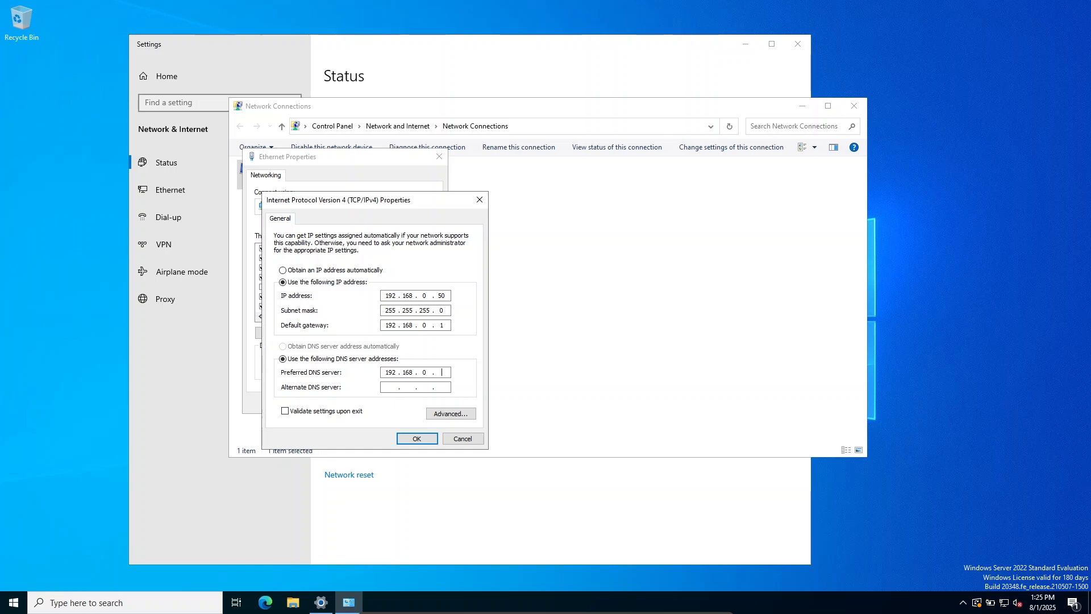
{"action": "type", "text": "8.8.8.8"}
{"action": "left_click", "coordinate": [429, 439]}
{"action": "left_click", "coordinate": [384, 406]}
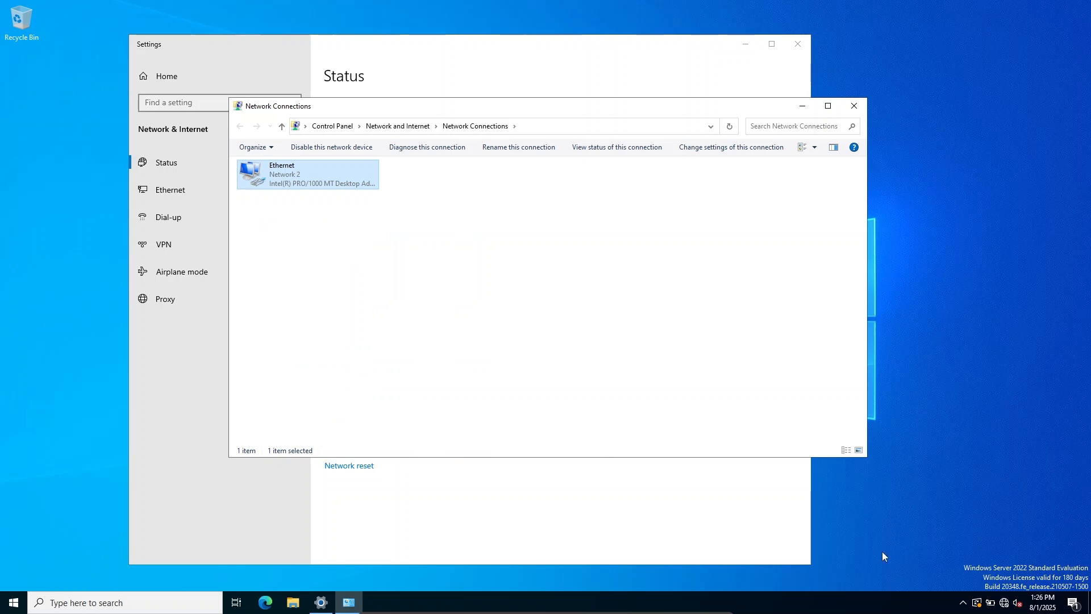
Step: Check the network's connection status from the system tray
{"action": "left_click", "coordinate": [1002, 608]}
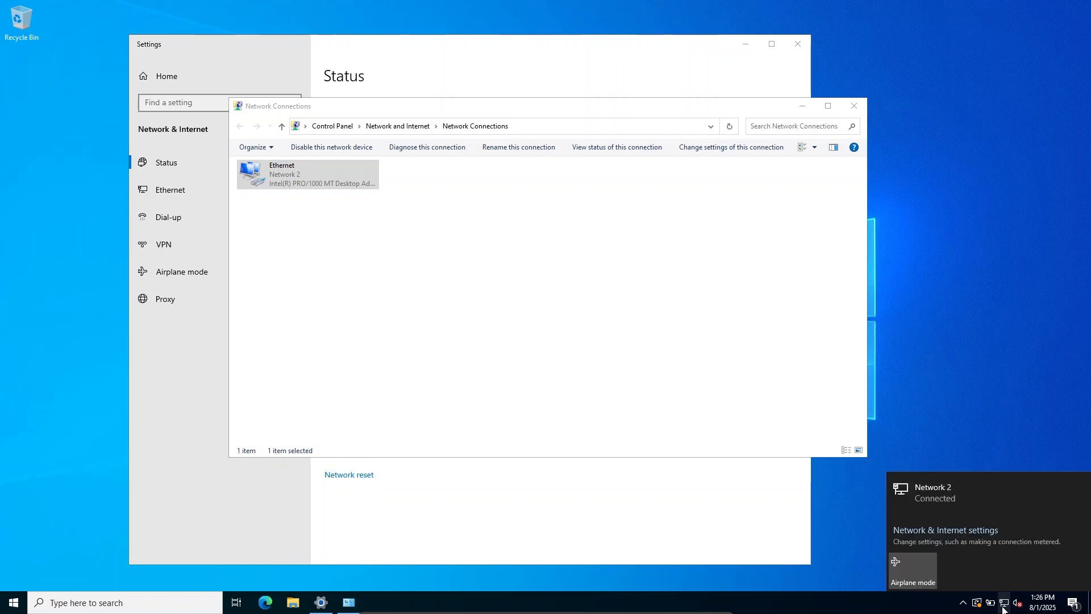
{"action": "left_click", "coordinate": [1004, 609]}
{"action": "left_click", "coordinate": [875, 432]}
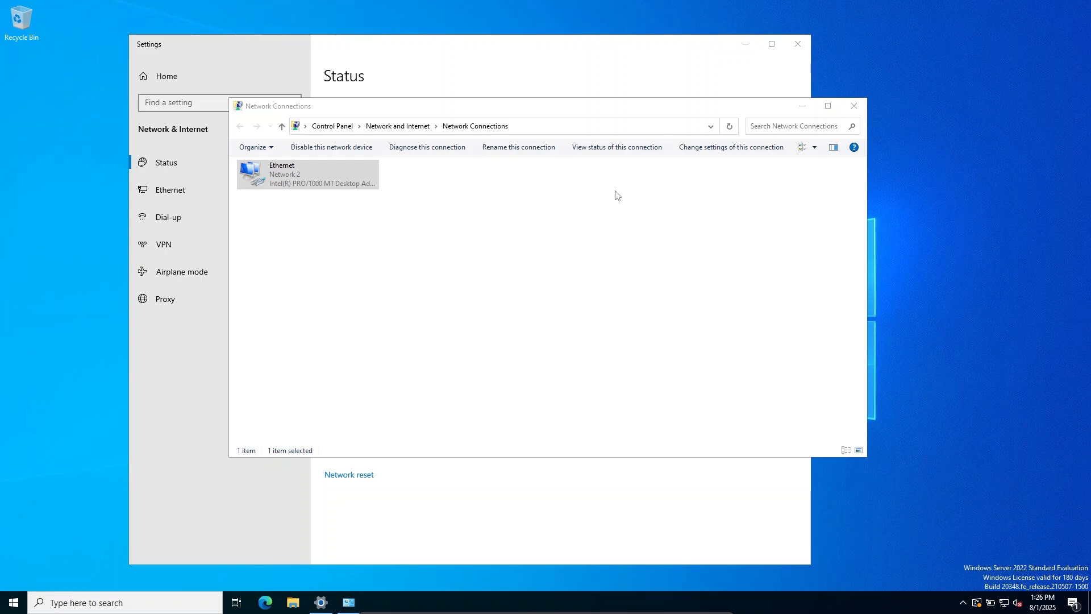
Step: Close the Network Connections and network Settings windows, and open the desktop's display settings
{"action": "left_click", "coordinate": [847, 111]}
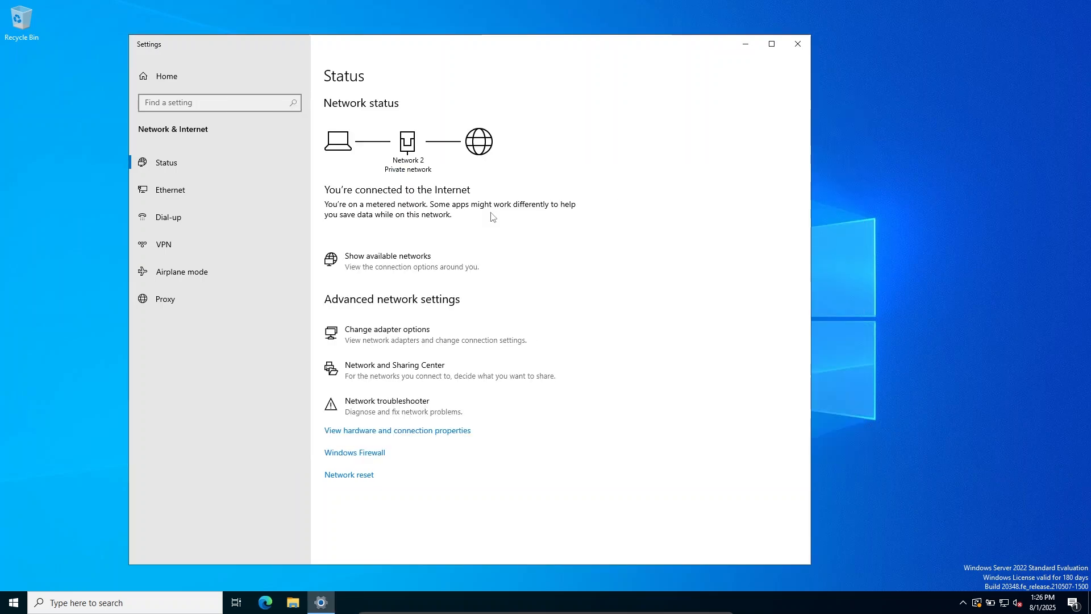
{"action": "left_click", "coordinate": [798, 43]}
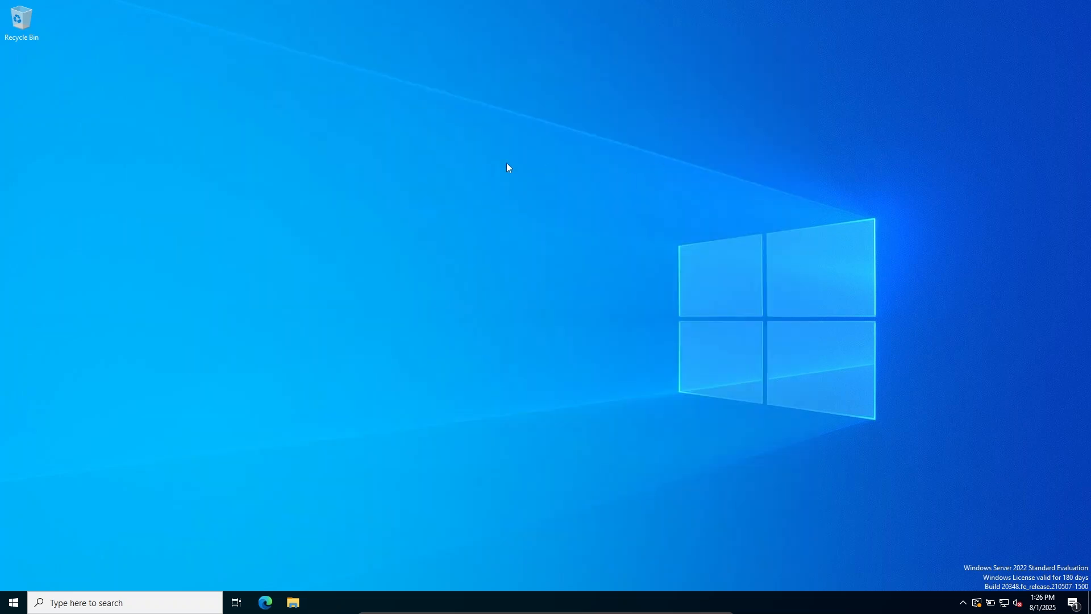
{"action": "right_click", "coordinate": [496, 163]}
{"action": "left_click", "coordinate": [544, 258]}
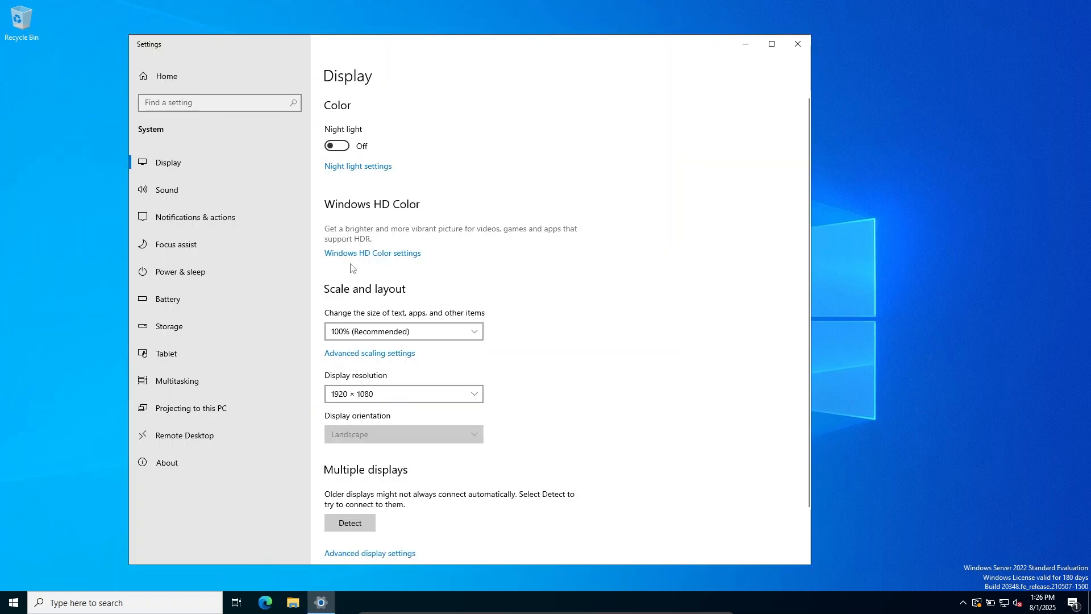
Step: Try the night light on and off again, and review the advanced display information before returning to the display settings
{"action": "left_click", "coordinate": [342, 149]}
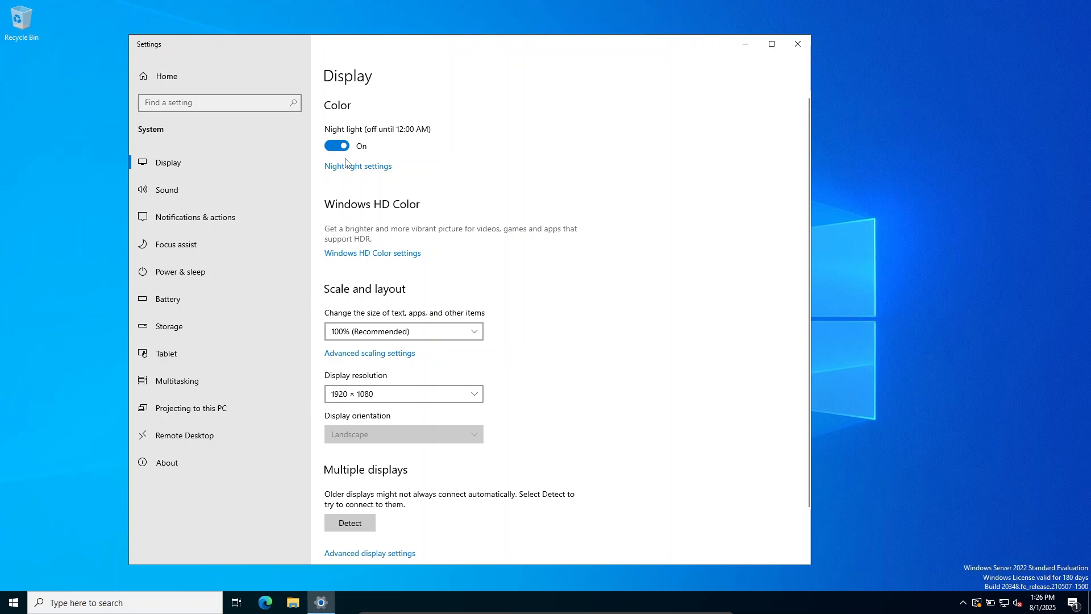
{"action": "left_click", "coordinate": [338, 151]}
{"action": "scroll", "coordinate": [363, 335], "scroll_direction": "down", "scroll_amount": 2}
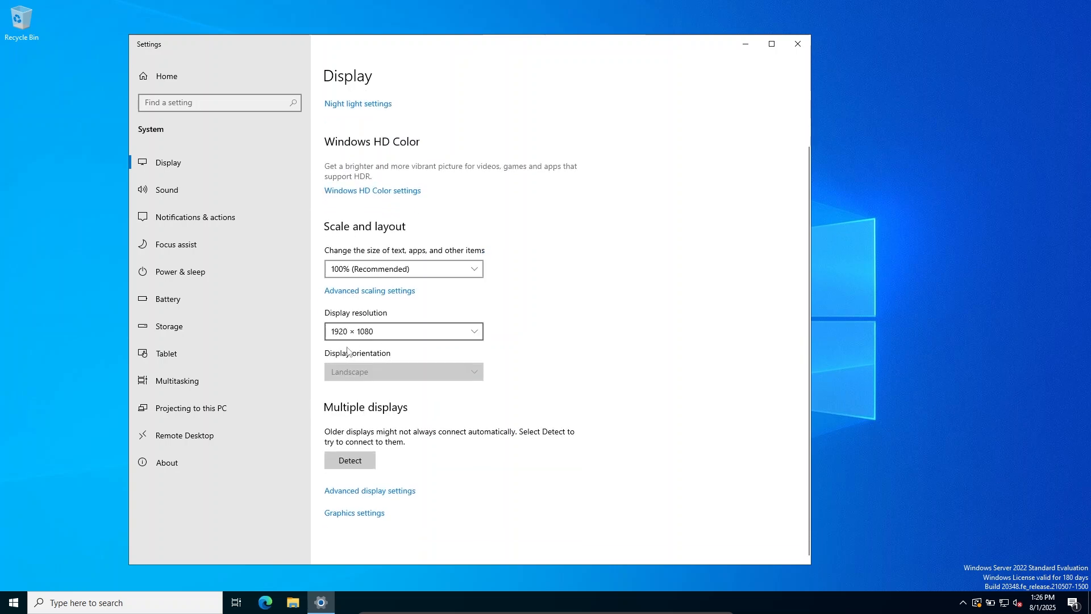
{"action": "left_click", "coordinate": [367, 491]}
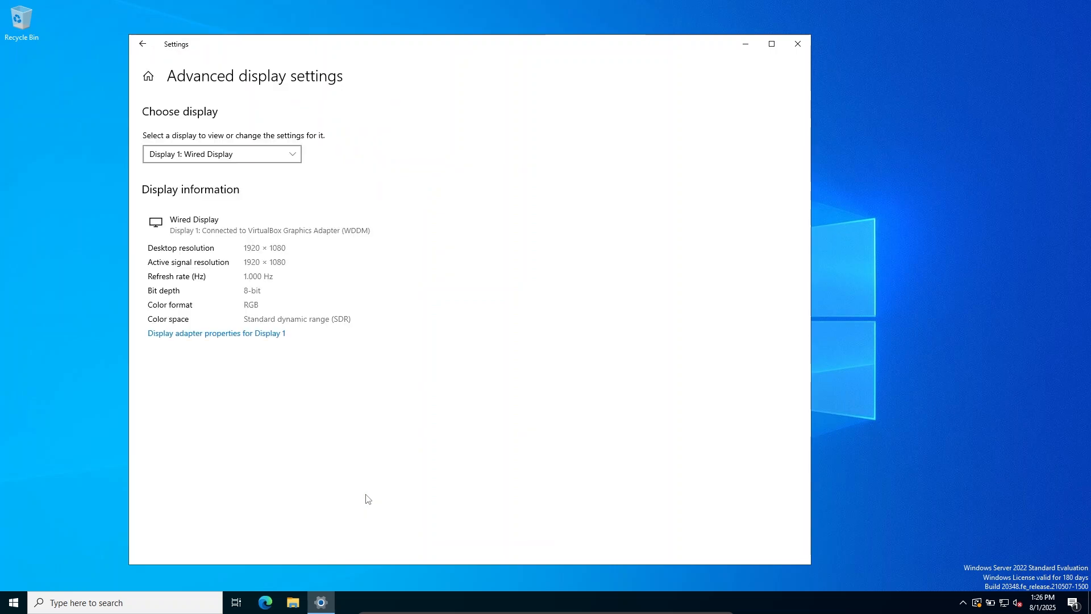
{"action": "left_click", "coordinate": [142, 44]}
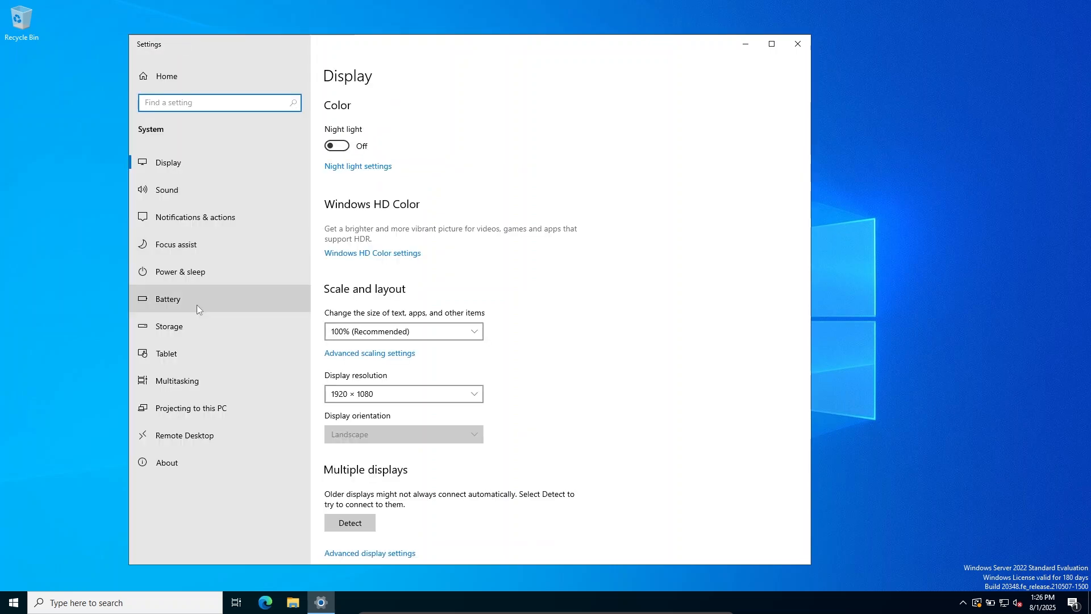
Step: Check the battery settings, and select the High performance plan in the additional power settings
{"action": "left_click", "coordinate": [178, 304]}
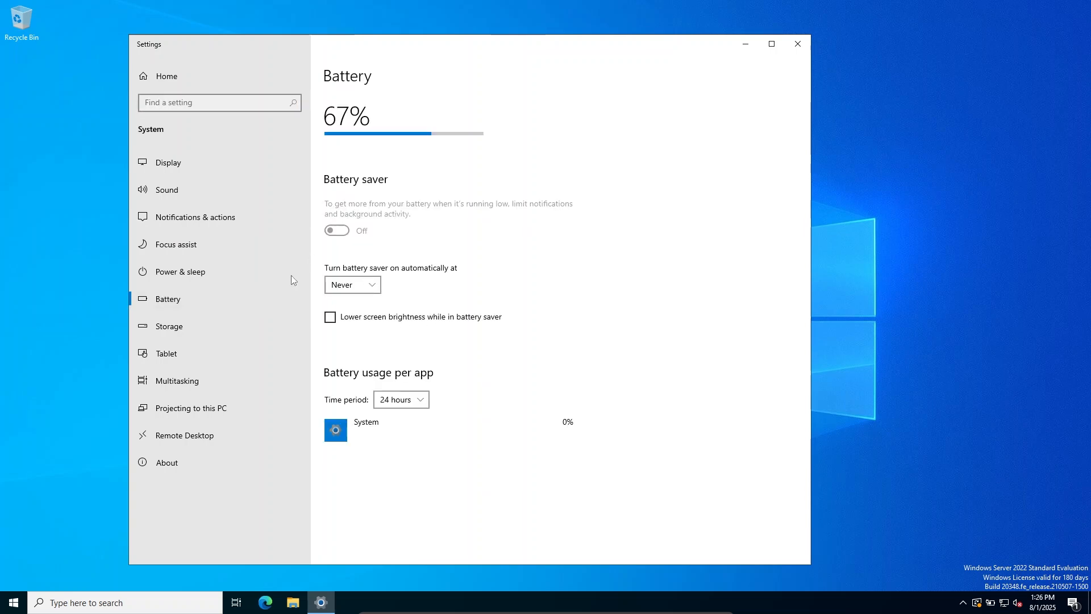
{"action": "left_click", "coordinate": [201, 272]}
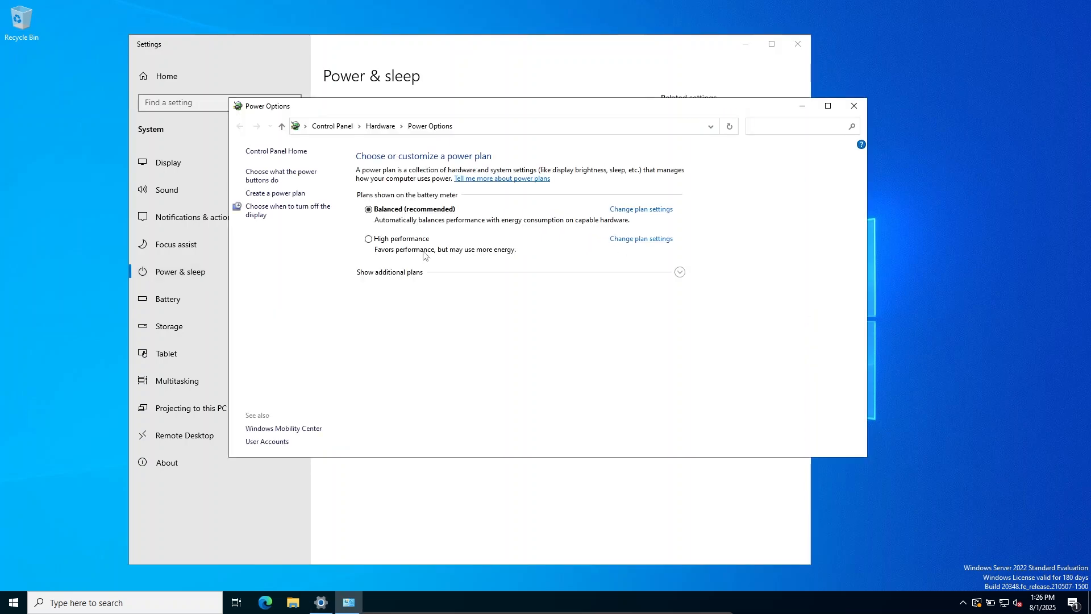
{"action": "left_click", "coordinate": [401, 242]}
Step: Set the High performance plan to never turn off the display on battery, save it and close the power settings
{"action": "left_click", "coordinate": [640, 239]}
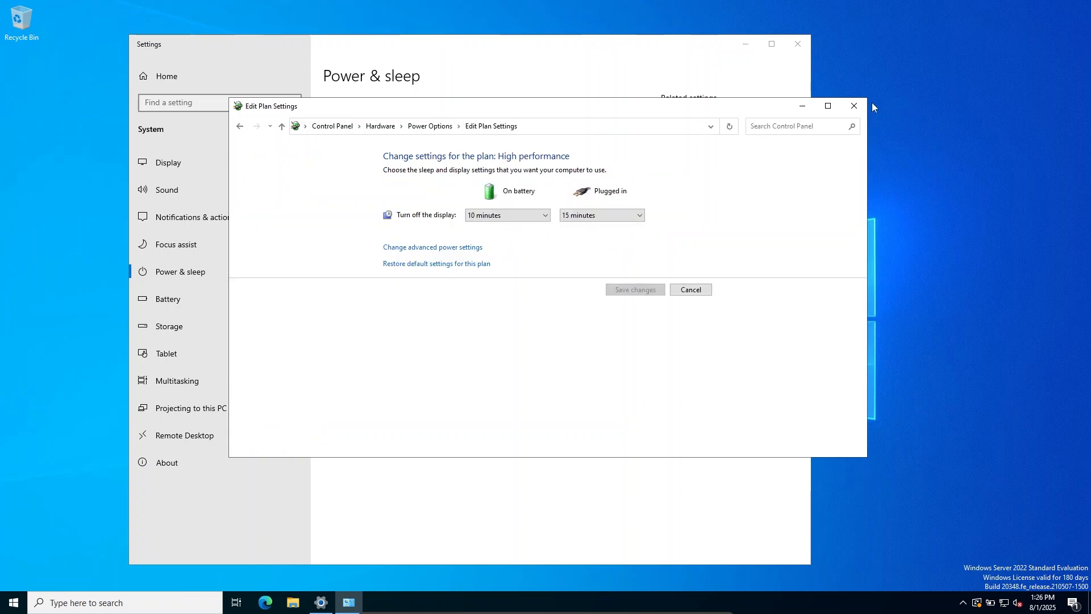
{"action": "left_click", "coordinate": [534, 215]}
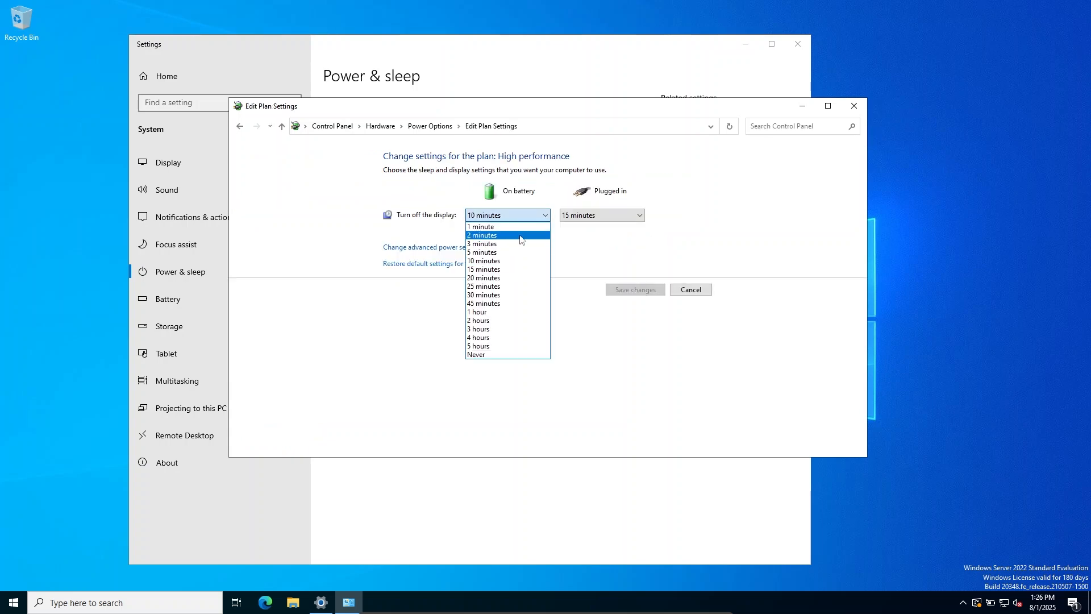
{"action": "left_click", "coordinate": [486, 354]}
{"action": "left_click", "coordinate": [662, 290]}
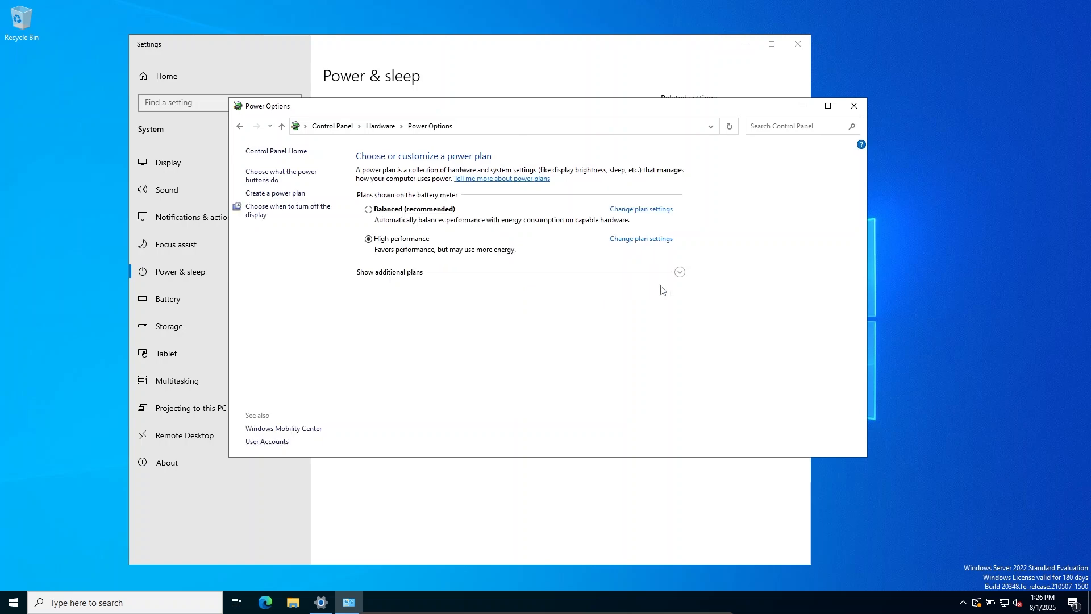
{"action": "left_click", "coordinate": [854, 105]}
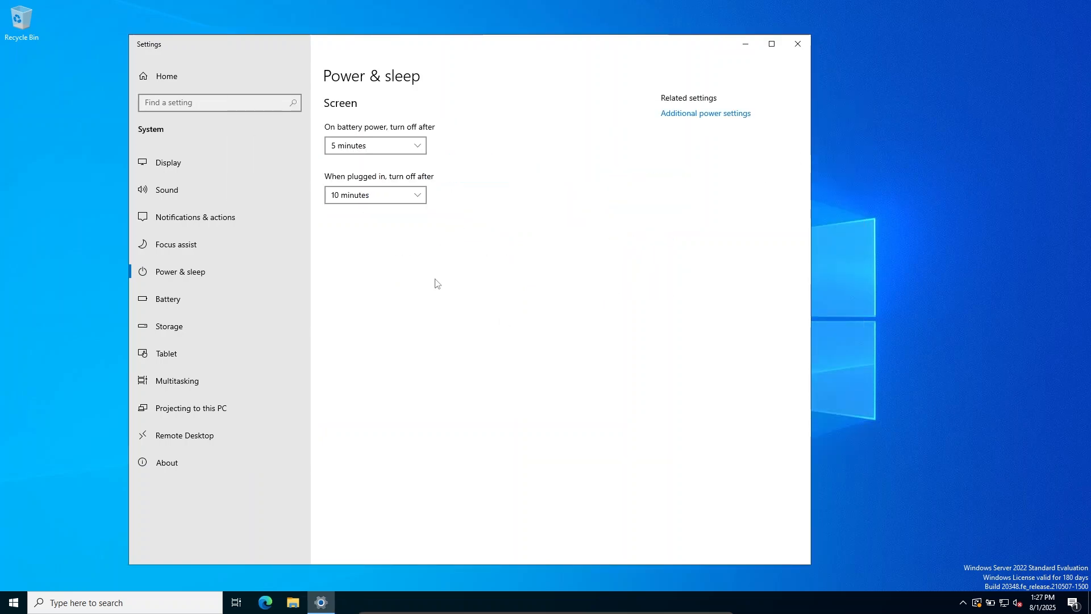
{"action": "left_click", "coordinate": [798, 44]}
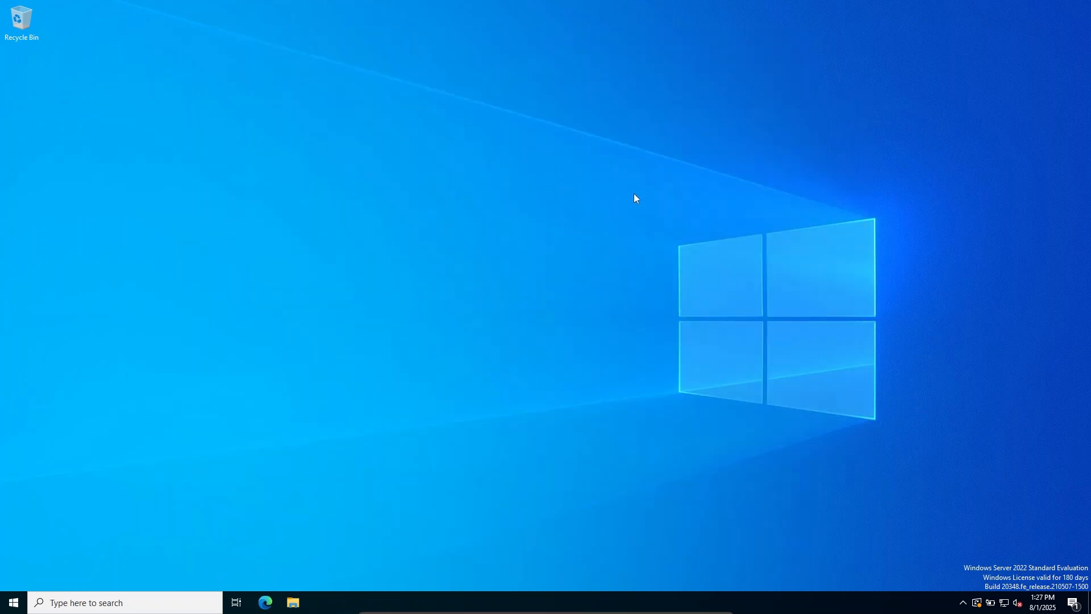
Step: Change the desktop background to the night-sky picture with the green tent
{"action": "right_click", "coordinate": [622, 178]}
{"action": "left_click", "coordinate": [662, 286]}
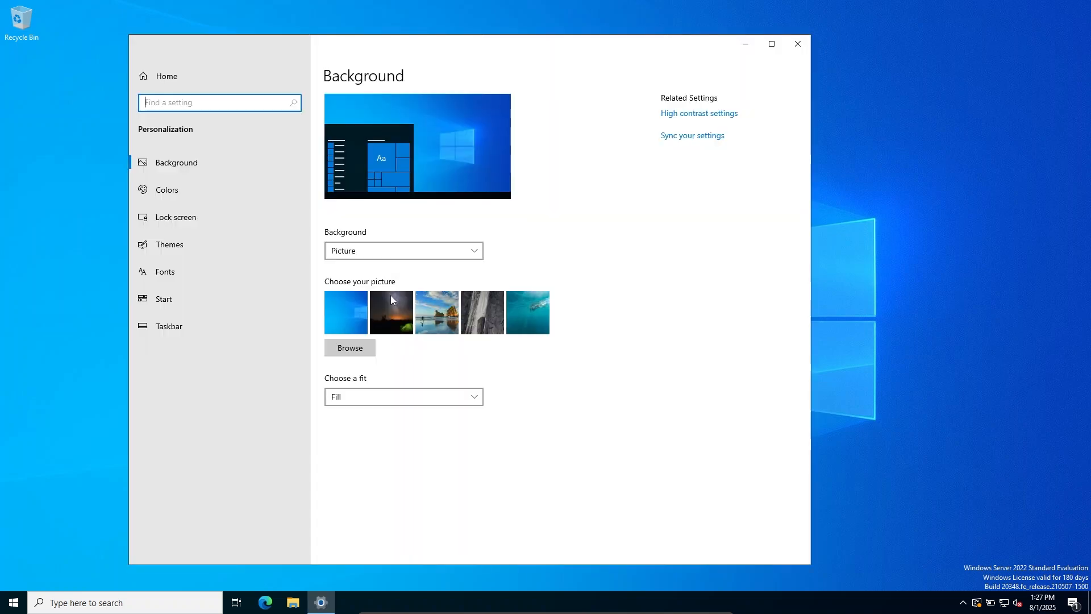
{"action": "left_click", "coordinate": [391, 316]}
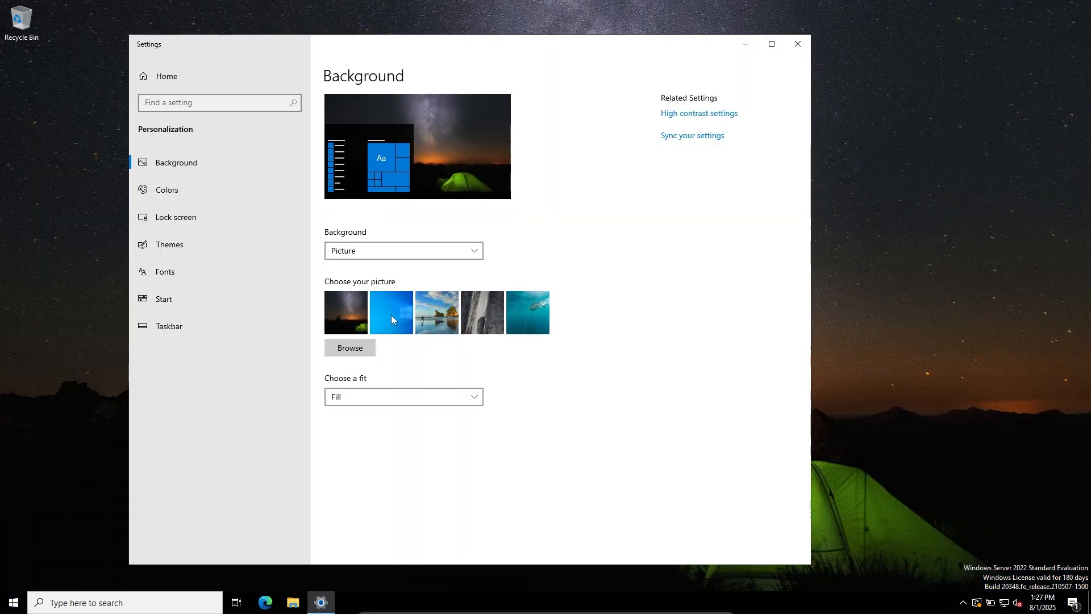
Step: Enable the Computer, User's Files, Network and Control Panel desktop icons, and close the personalization settings
{"action": "left_click", "coordinate": [184, 246]}
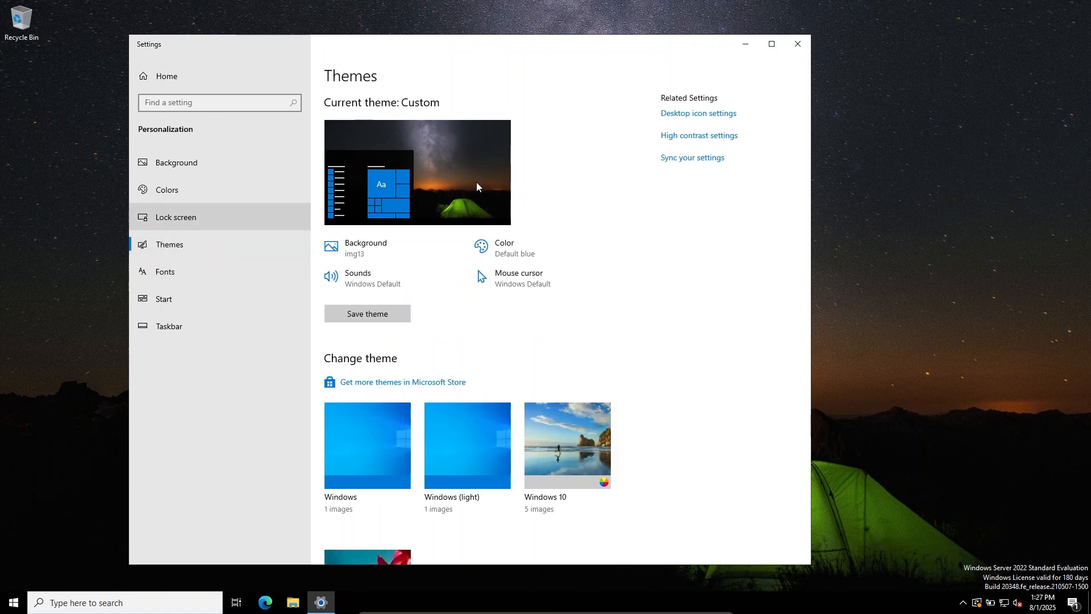
{"action": "left_click", "coordinate": [694, 117]}
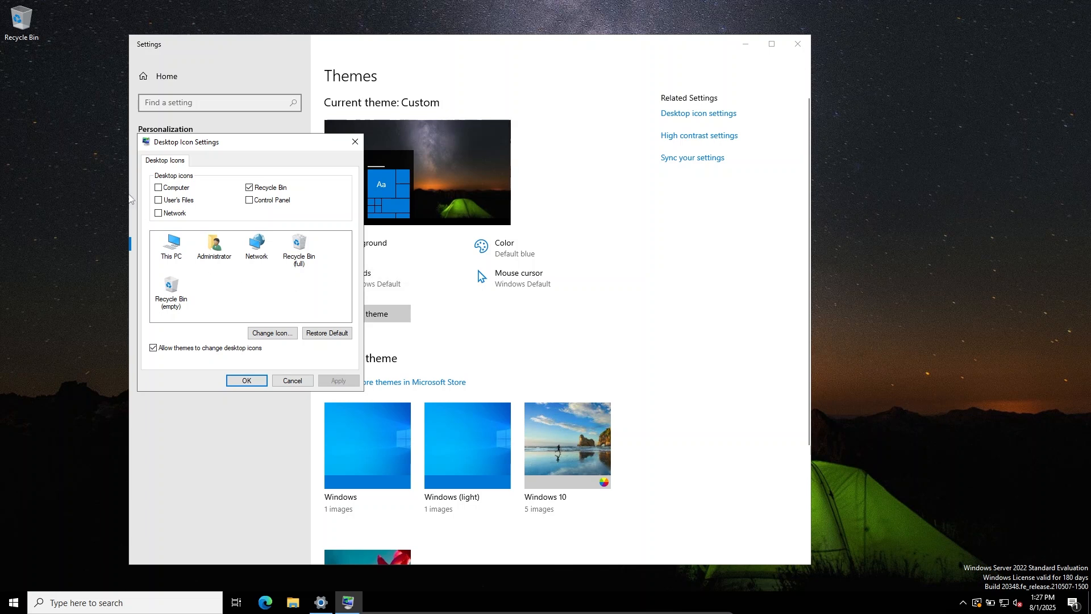
{"action": "left_click", "coordinate": [158, 187]}
{"action": "left_click", "coordinate": [159, 200]}
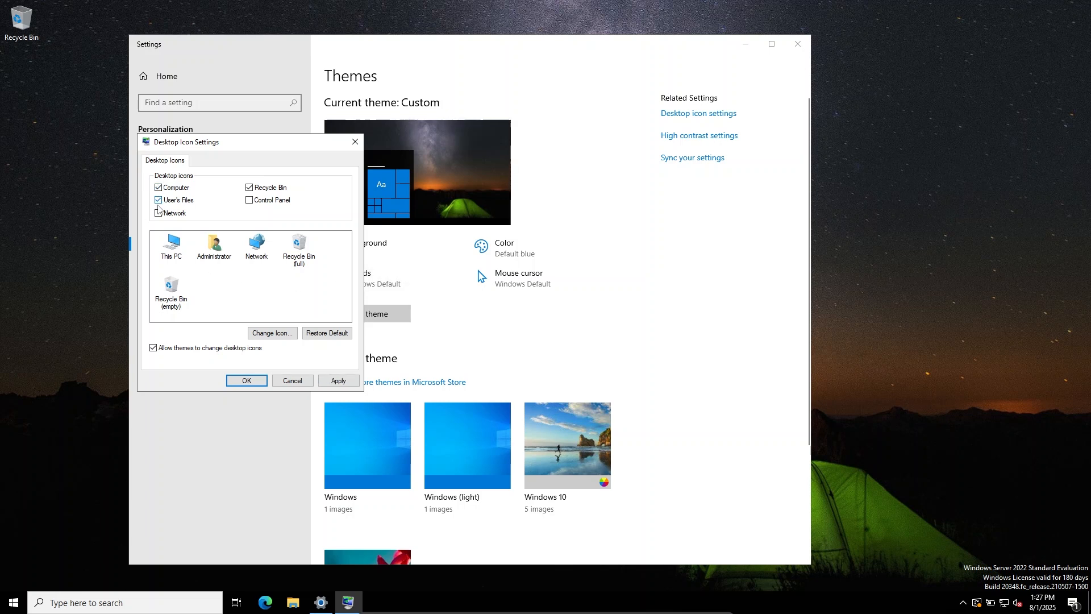
{"action": "left_click", "coordinate": [249, 200]}
{"action": "left_click", "coordinate": [159, 213]}
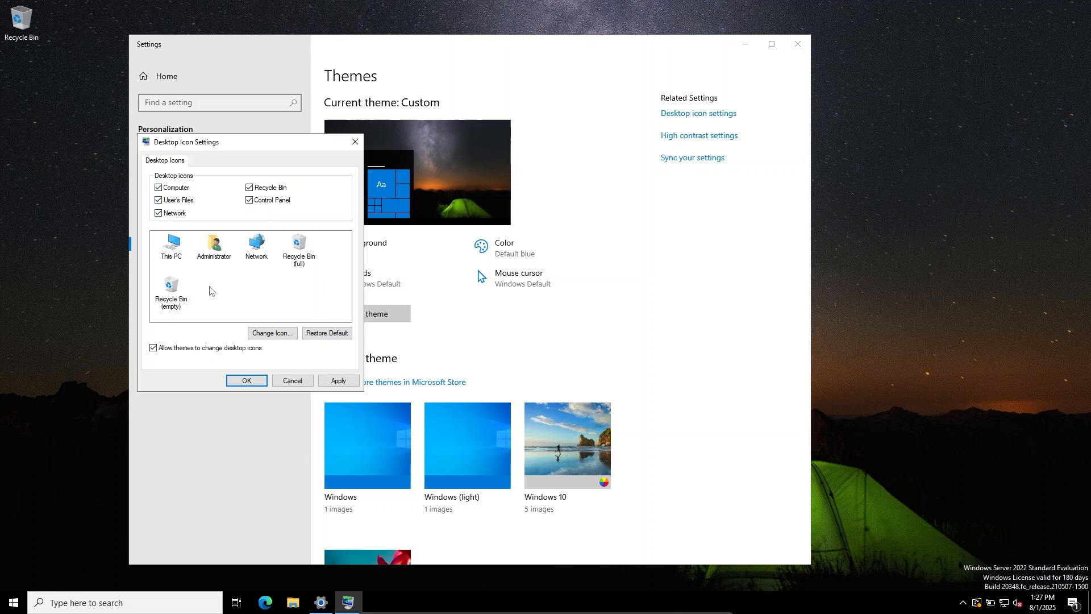
{"action": "left_click", "coordinate": [246, 380]}
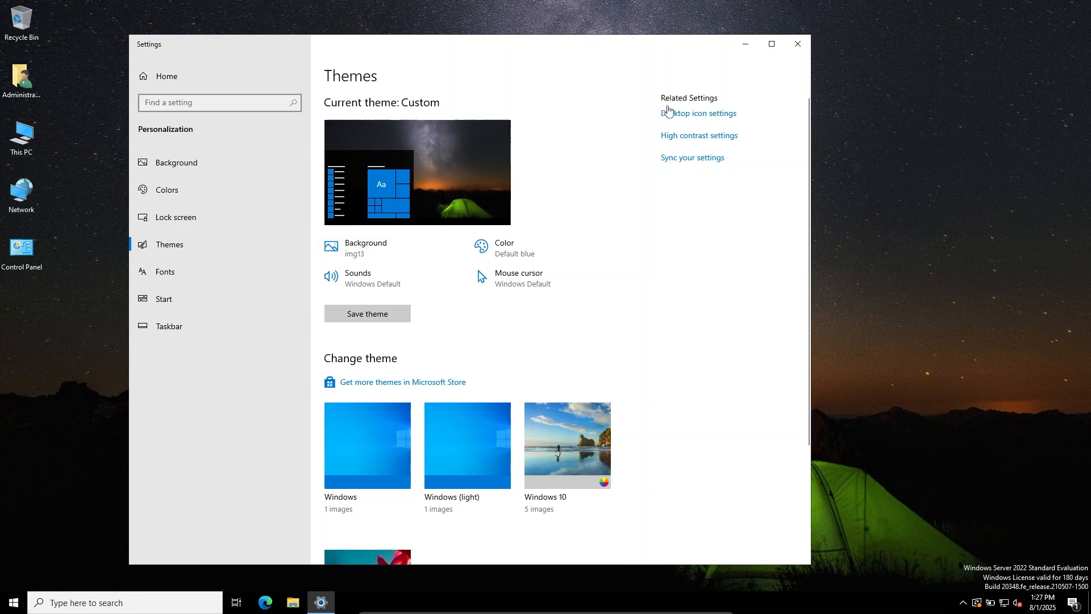
{"action": "scroll", "coordinate": [493, 372], "scroll_direction": "down", "scroll_amount": 3}
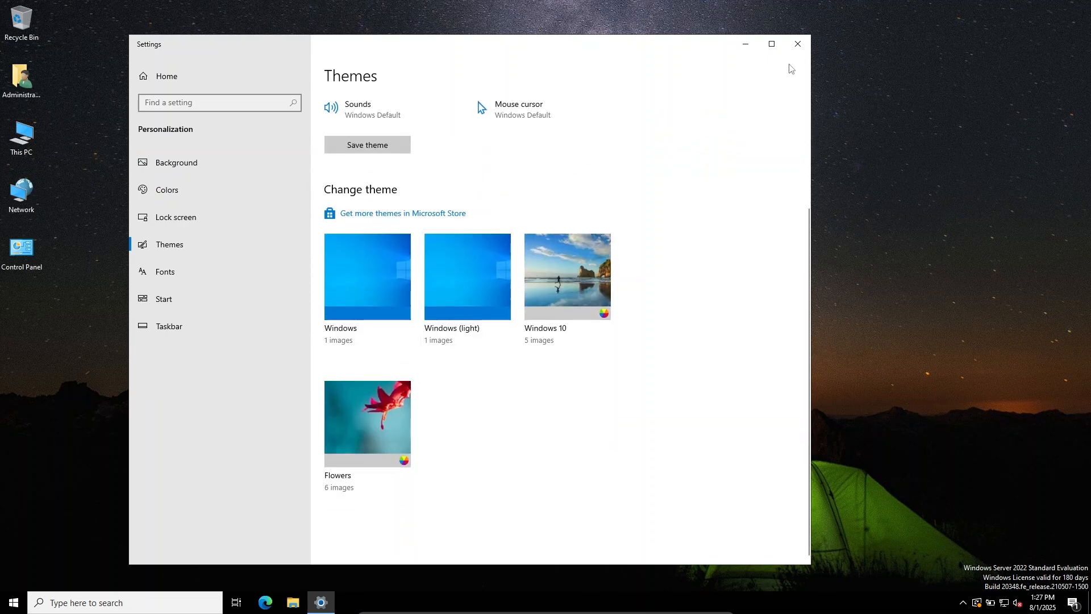
{"action": "left_click", "coordinate": [798, 43]}
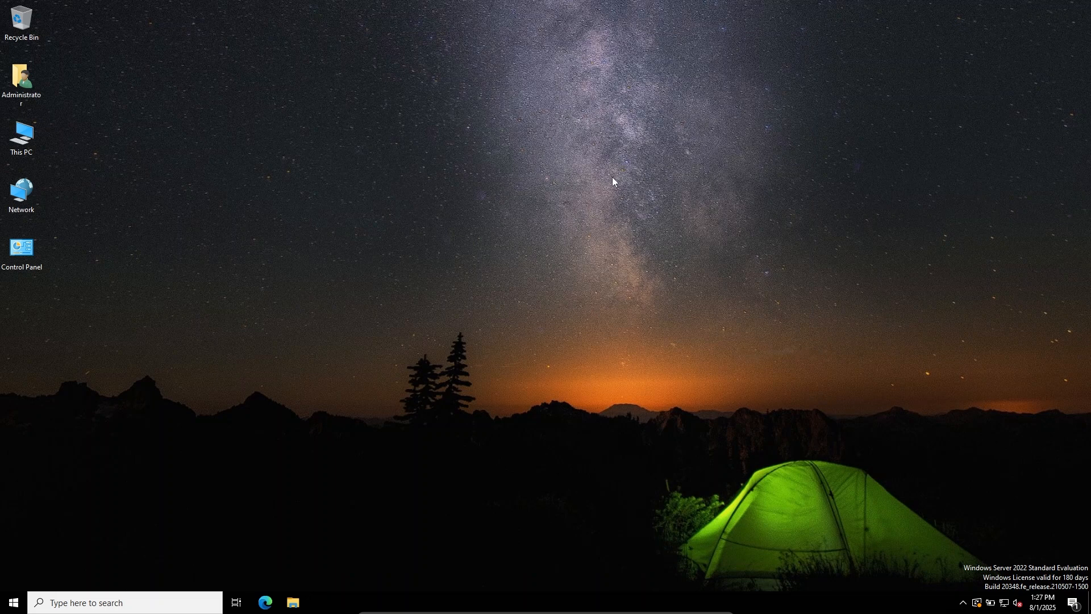
Step: Search for "comp" and open the View your PC name result to reach the PC's About page
{"action": "left_click", "coordinate": [111, 605]}
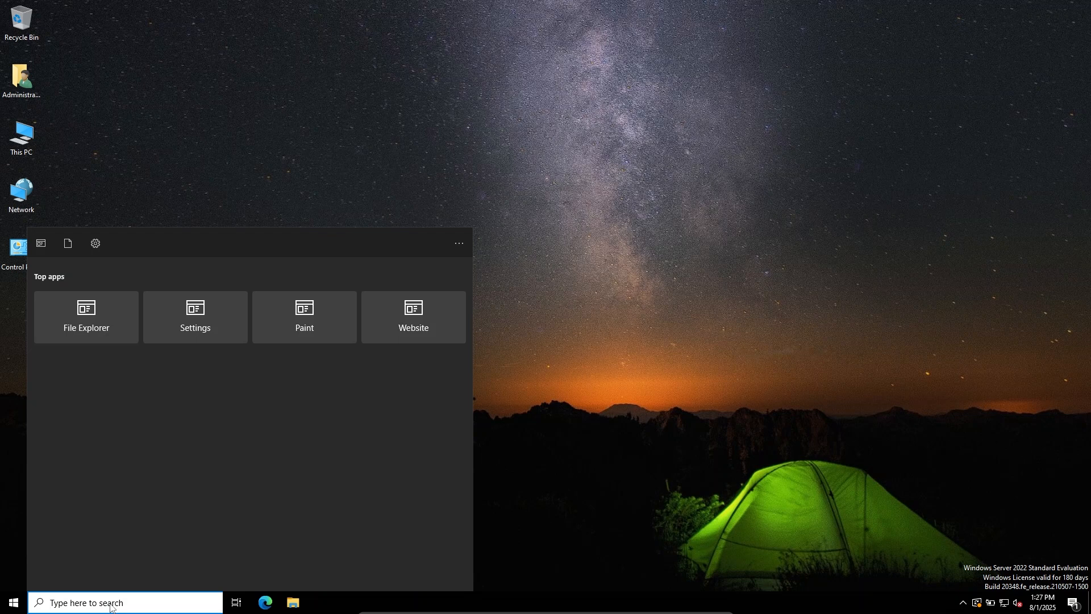
{"action": "type", "text": "comp"}
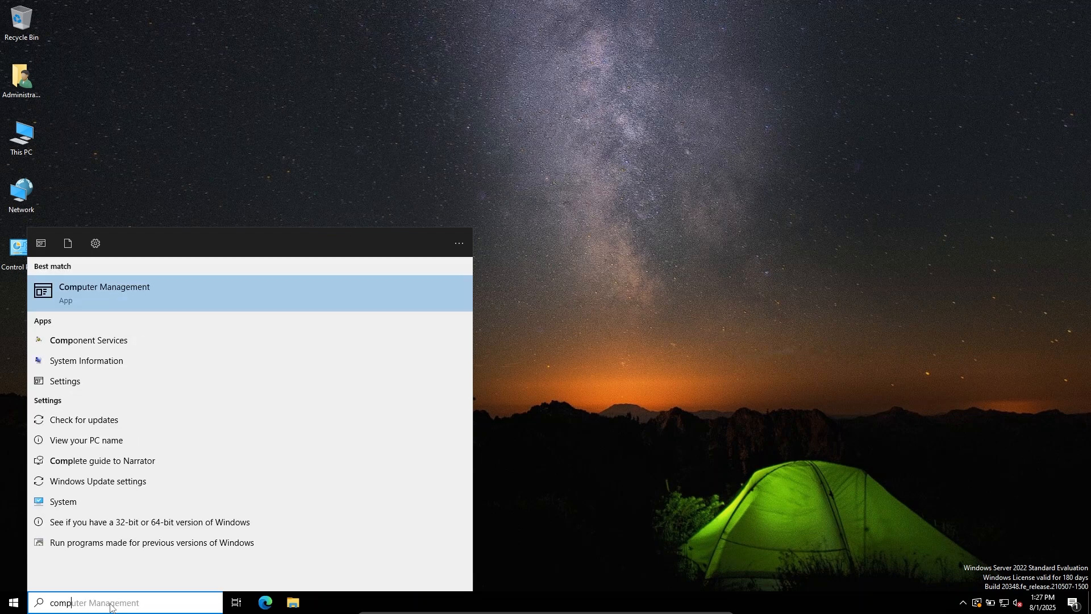
{"action": "key", "text": "Down"}
{"action": "key", "text": "Down"}
{"action": "key", "text": "Down"}
{"action": "key", "text": "Down"}
{"action": "key", "text": "Down"}
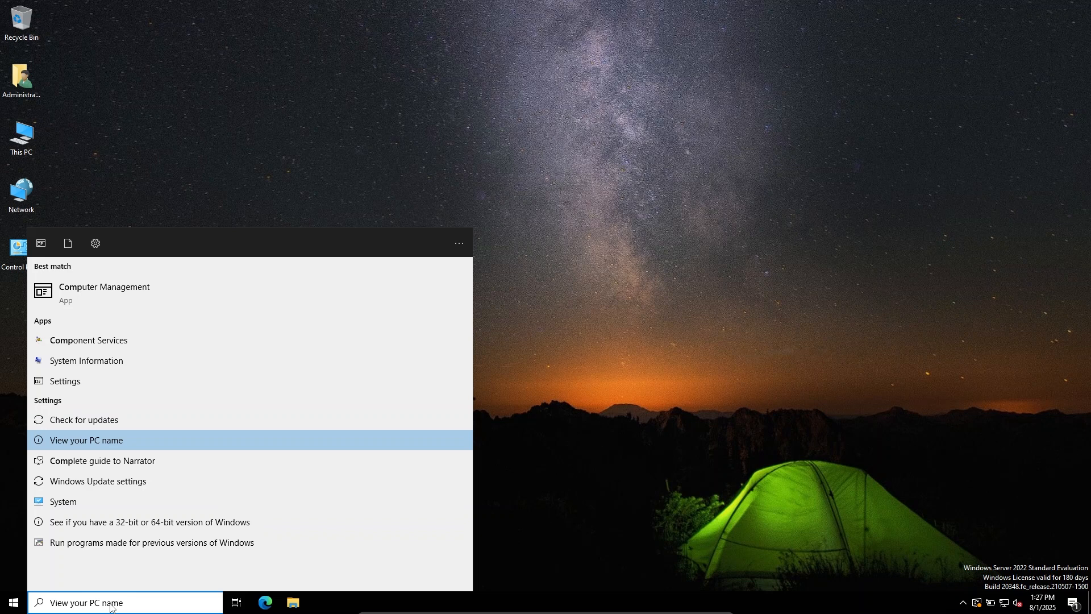
{"action": "key", "text": "Return"}
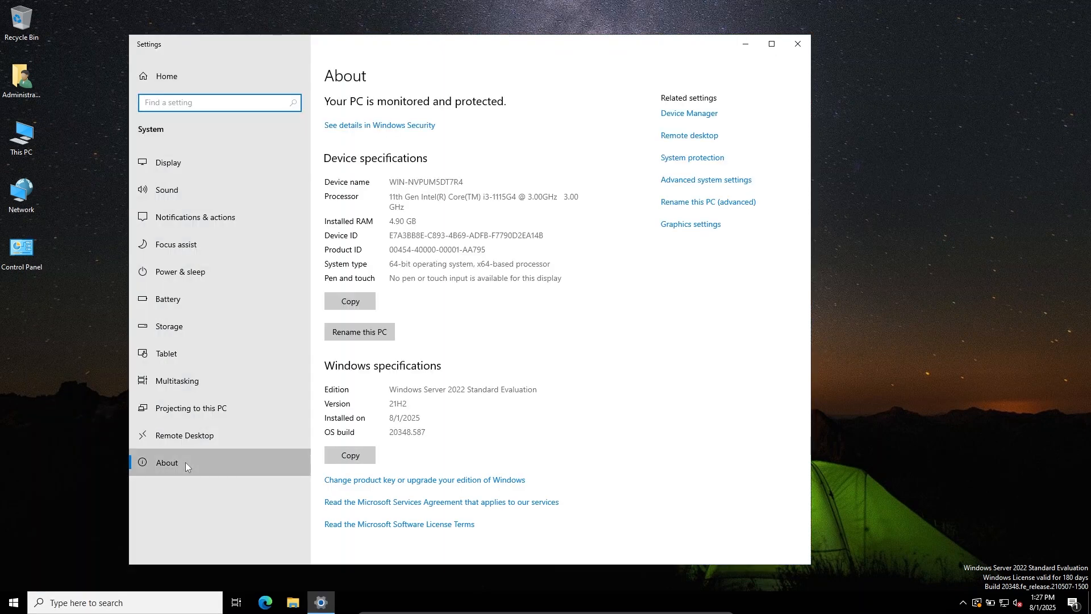
{"action": "left_click", "coordinate": [185, 462]}
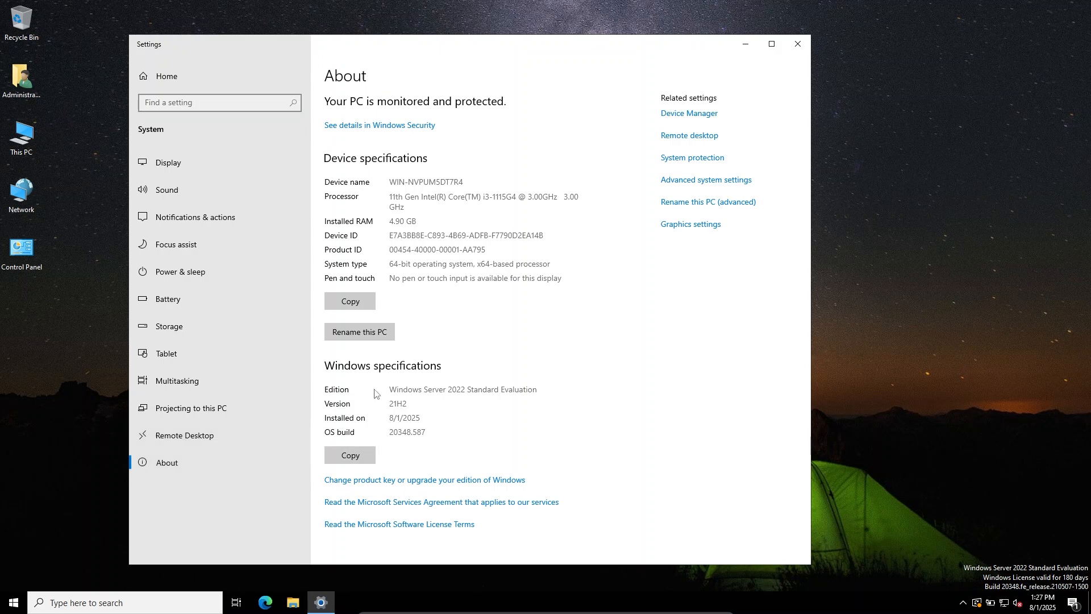
{"action": "left_click", "coordinate": [13, 602]}
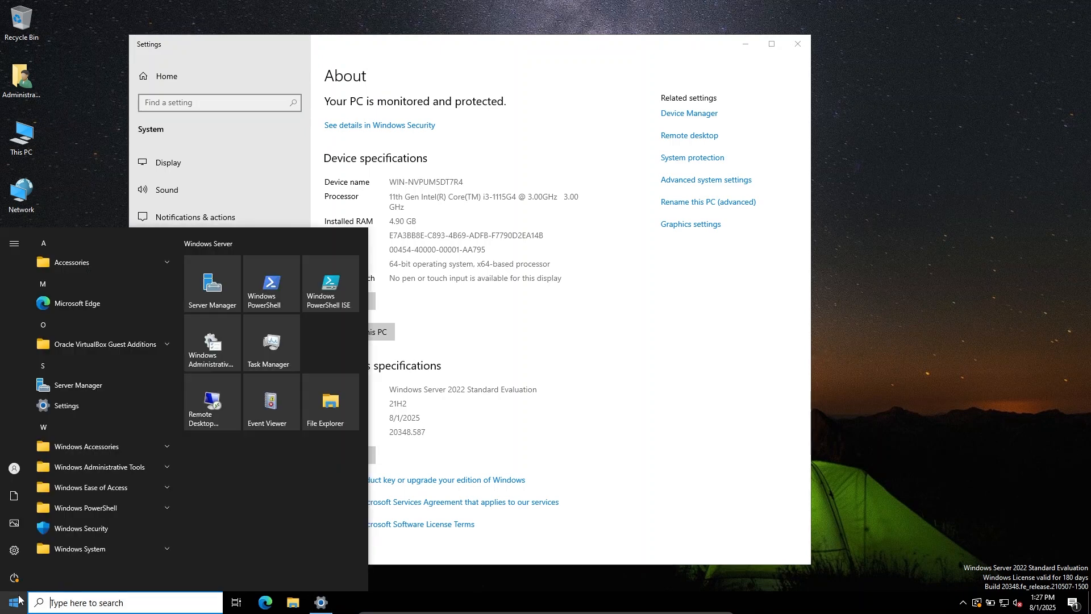
{"action": "left_click", "coordinate": [14, 552]}
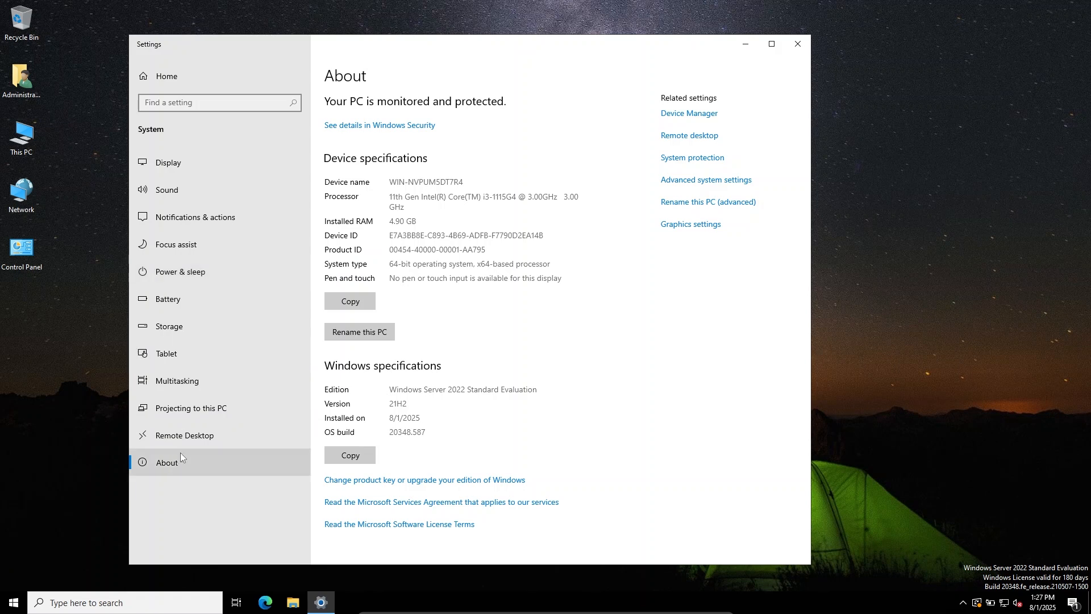
Step: Rename the PC to SERVER1 without restarting it
{"action": "left_click", "coordinate": [366, 326]}
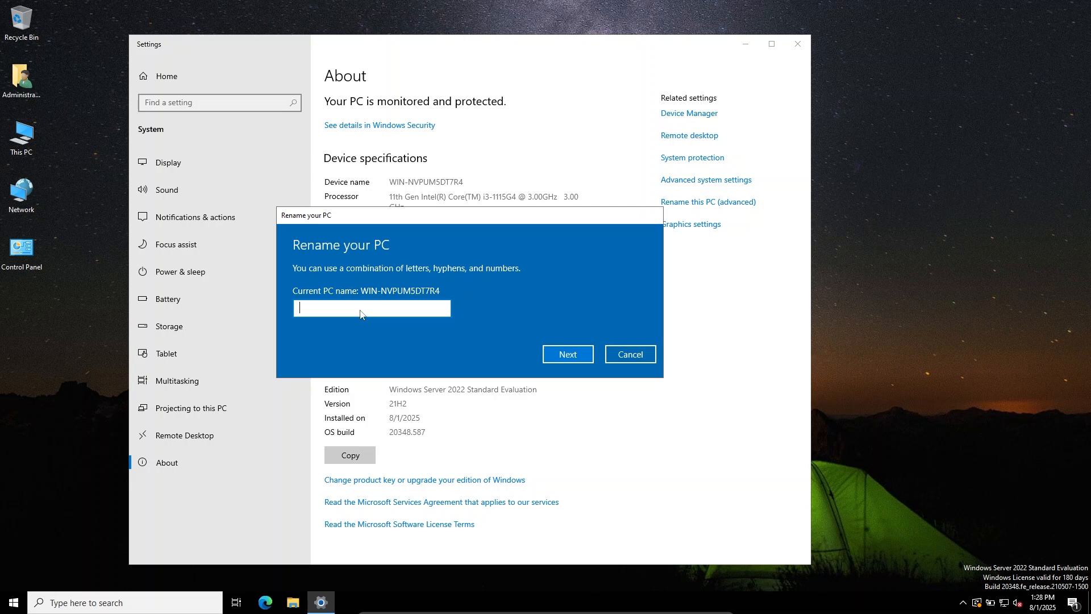
{"action": "key", "text": "Caps_Lock"}
{"action": "type", "text": "SE"}
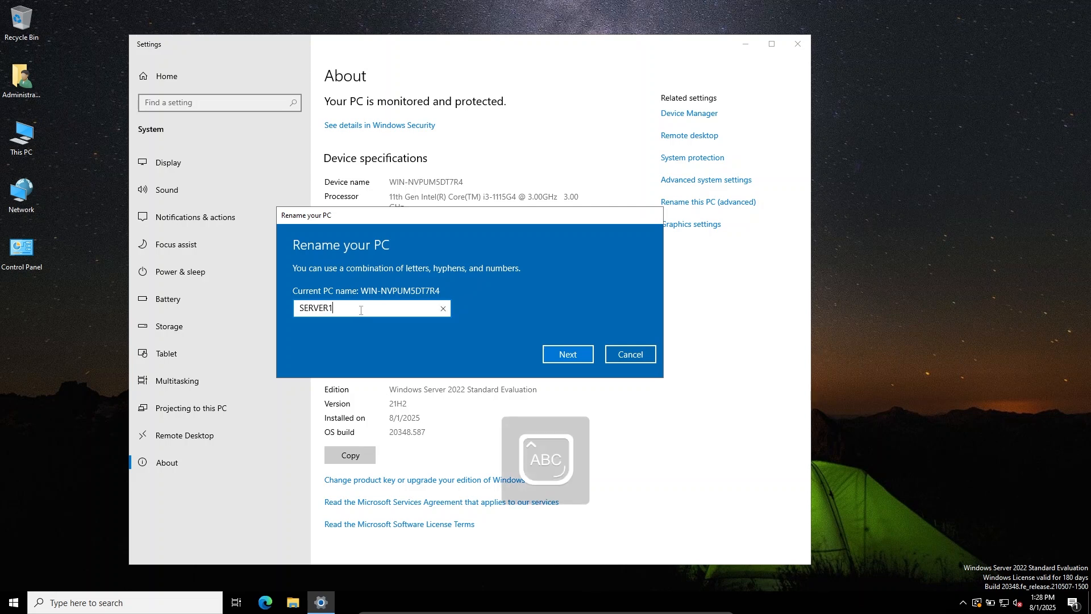
{"action": "type", "text": "RVER1"}
{"action": "left_click", "coordinate": [568, 354]}
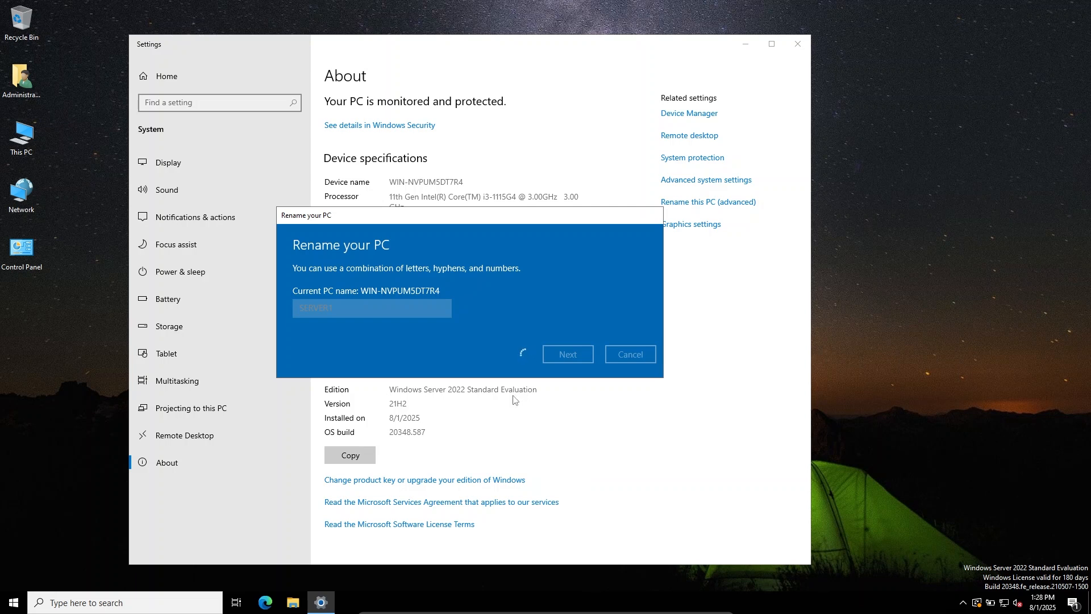
{"action": "left_click", "coordinate": [629, 330]}
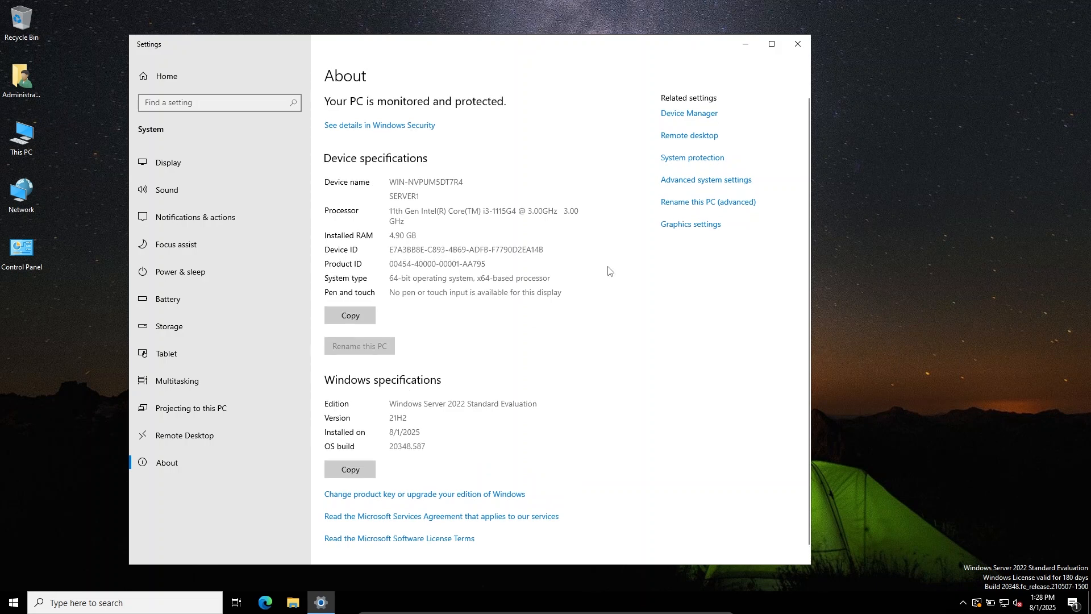
Step: View the advanced system properties, and close them along with the Settings window
{"action": "left_click", "coordinate": [707, 180]}
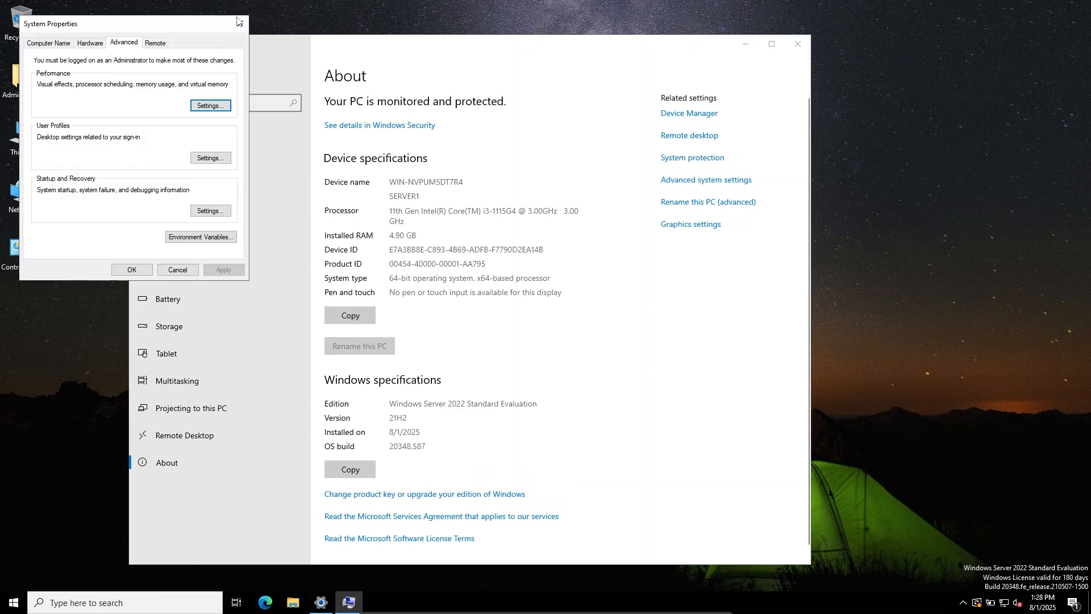
{"action": "left_click", "coordinate": [238, 22]}
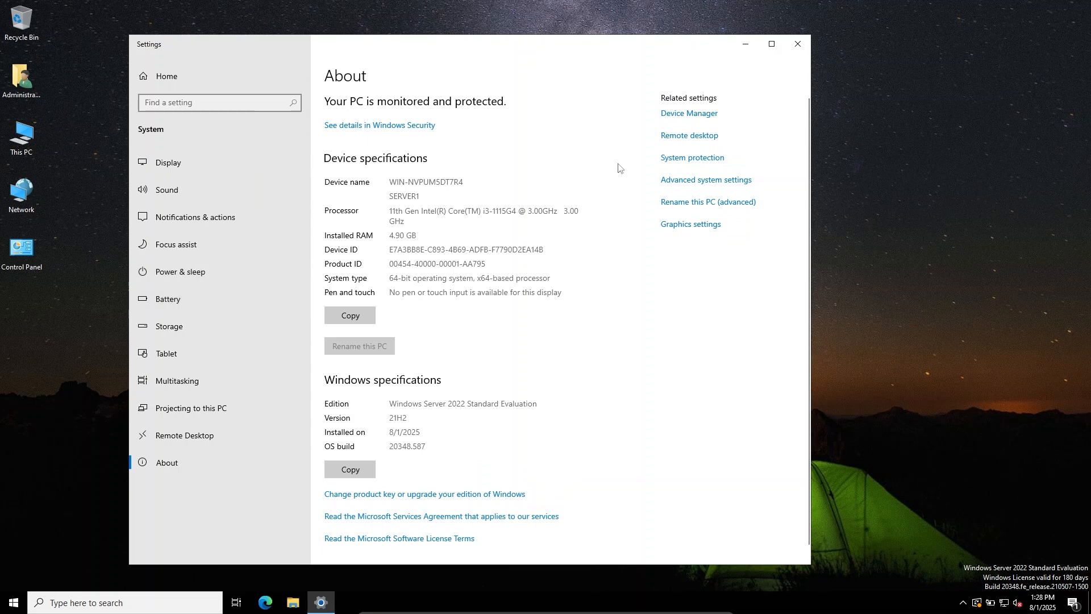
{"action": "left_click", "coordinate": [798, 44]}
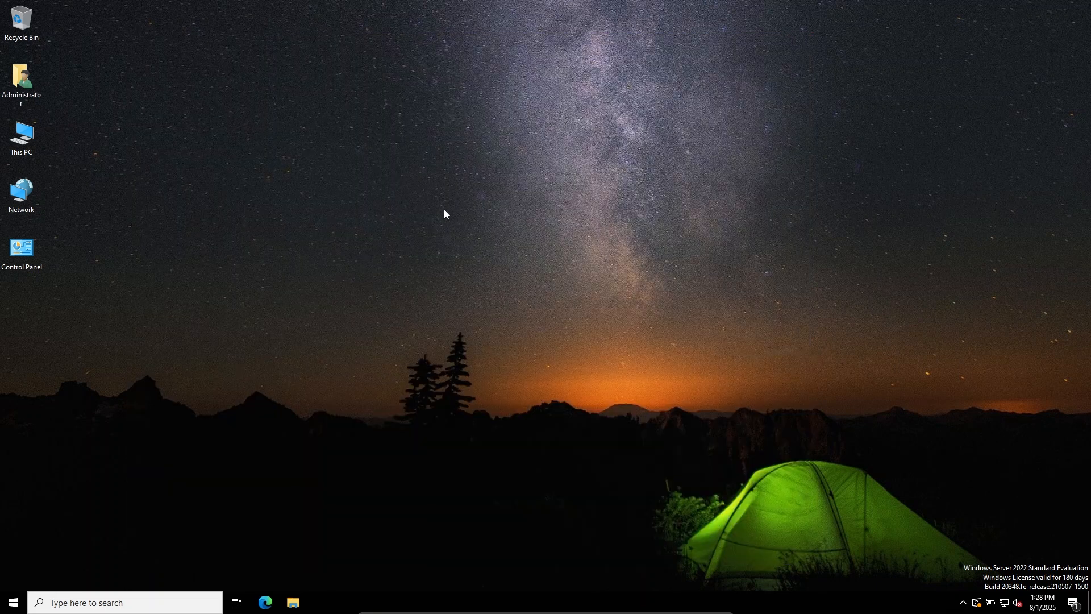
Step: Refresh the desktop
{"action": "right_click", "coordinate": [416, 196]}
{"action": "left_click", "coordinate": [462, 233]}
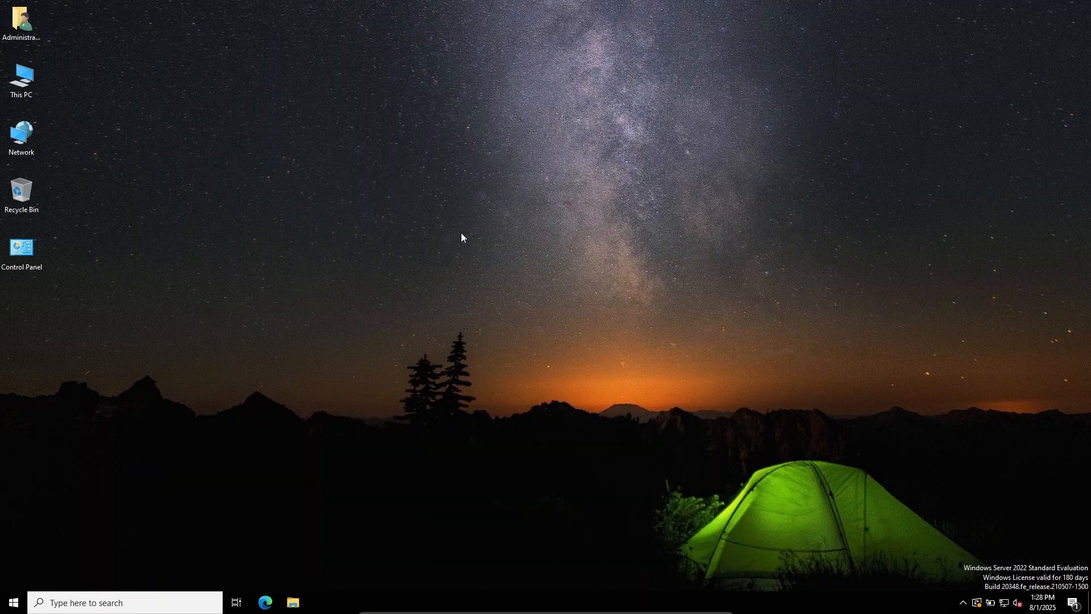
{"action": "left_click", "coordinate": [975, 604]}
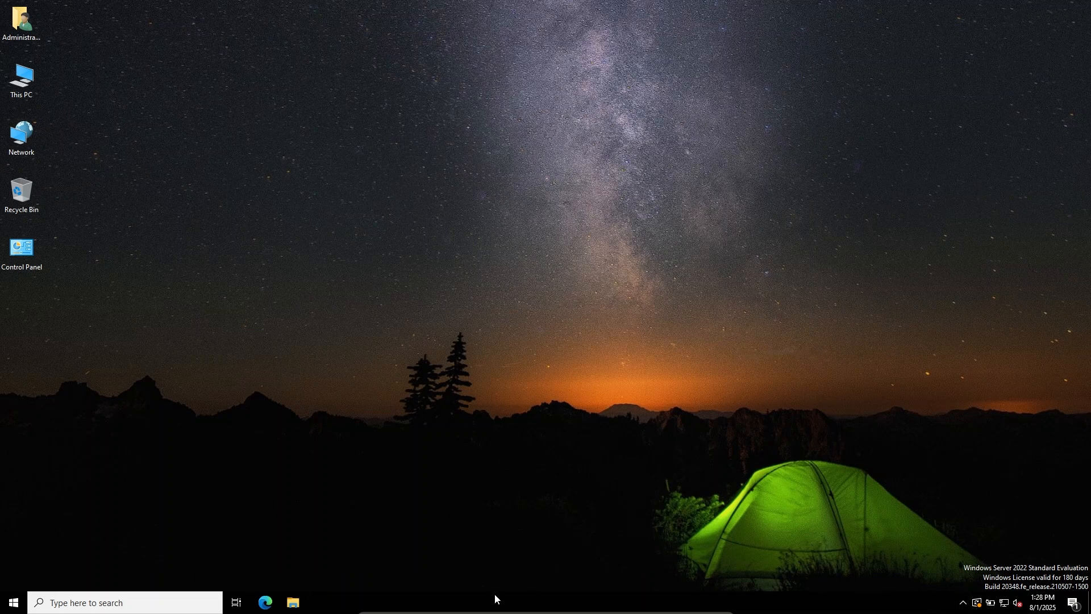